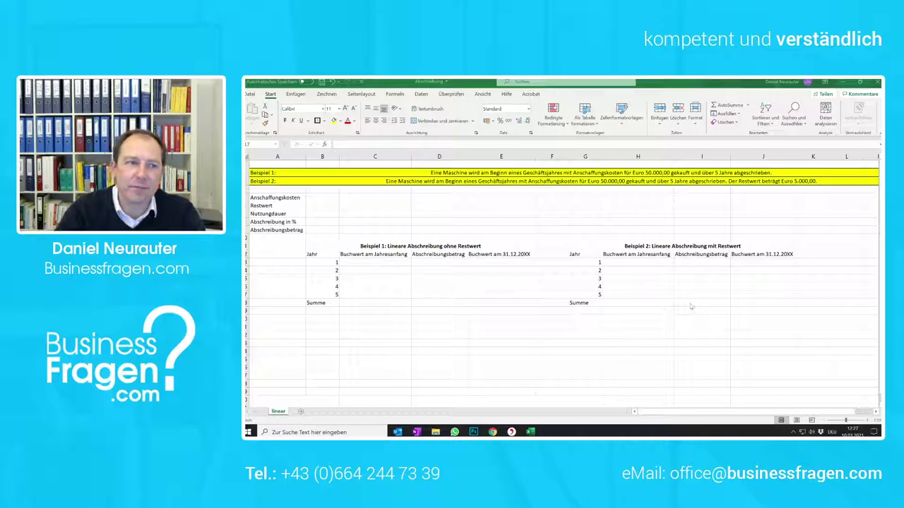
- Enter 50000 in B5, then Restwert 0 and Nutzungsdauer 5 in the cells below
{"action": "left_click", "coordinate": [617, 173]}
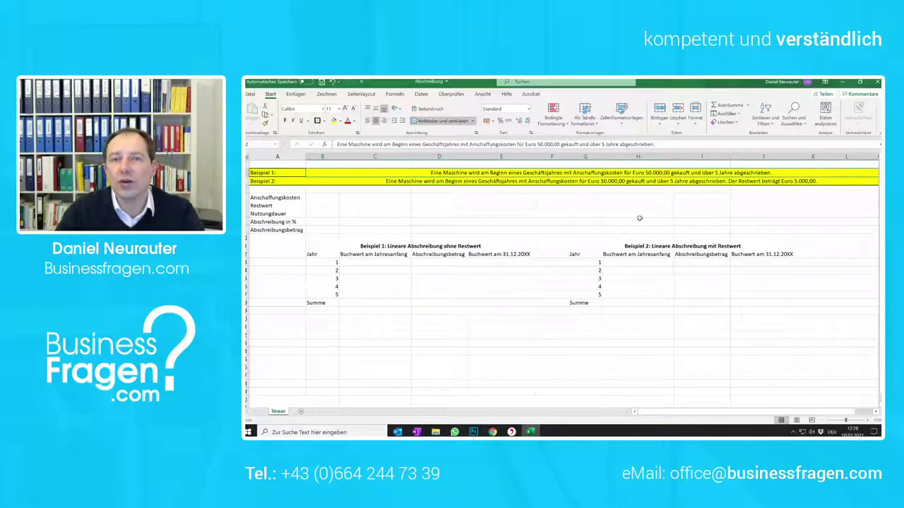
{"action": "left_click", "coordinate": [583, 219]}
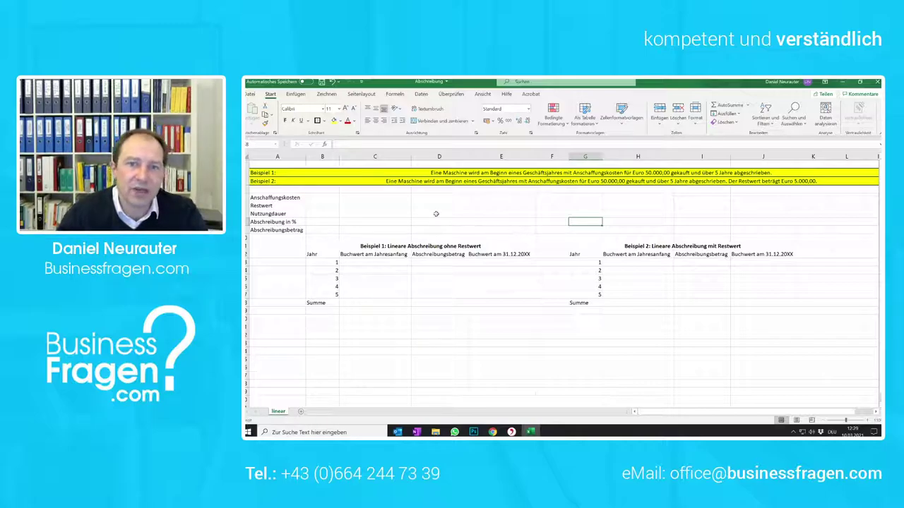
{"action": "left_click", "coordinate": [327, 198]}
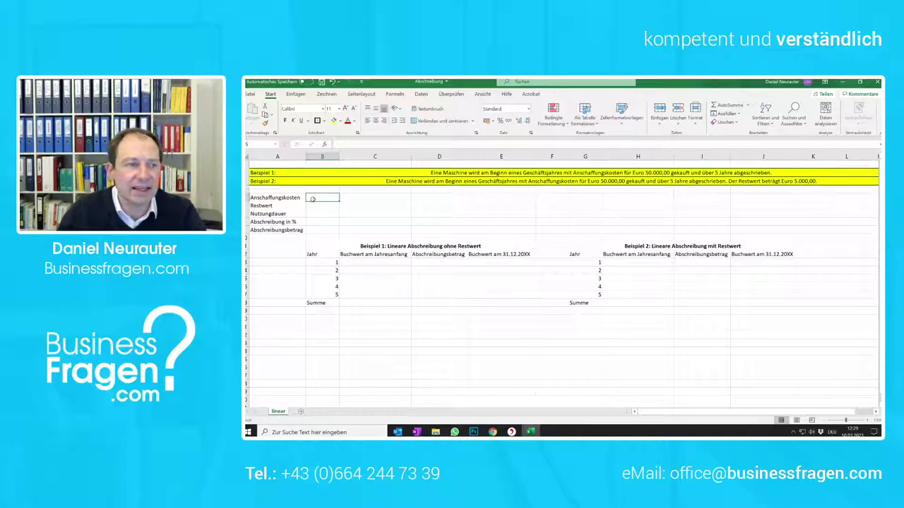
{"action": "type", "text": "50000"}
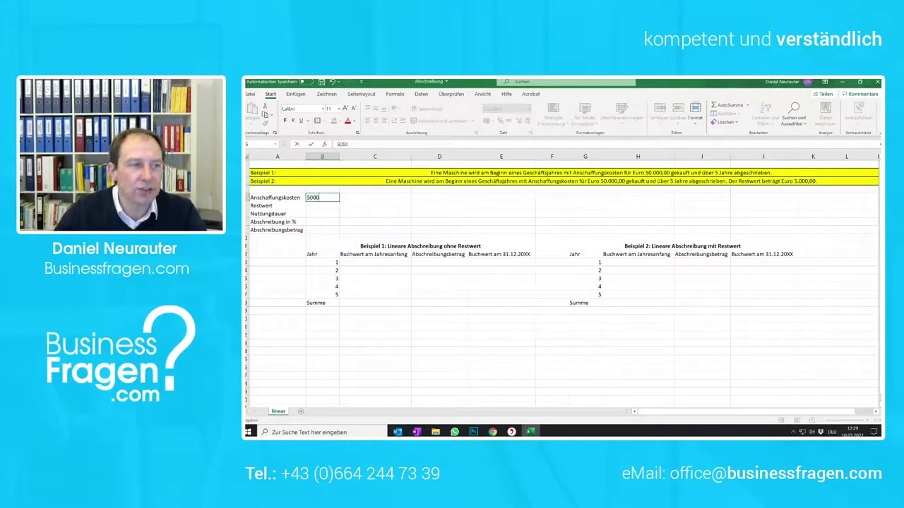
{"action": "key", "text": "Return"}
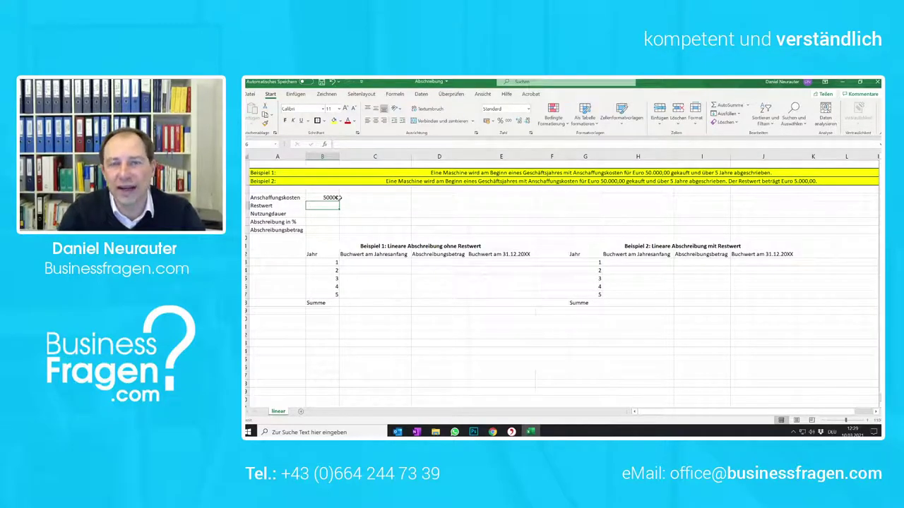
{"action": "left_click", "coordinate": [673, 173]}
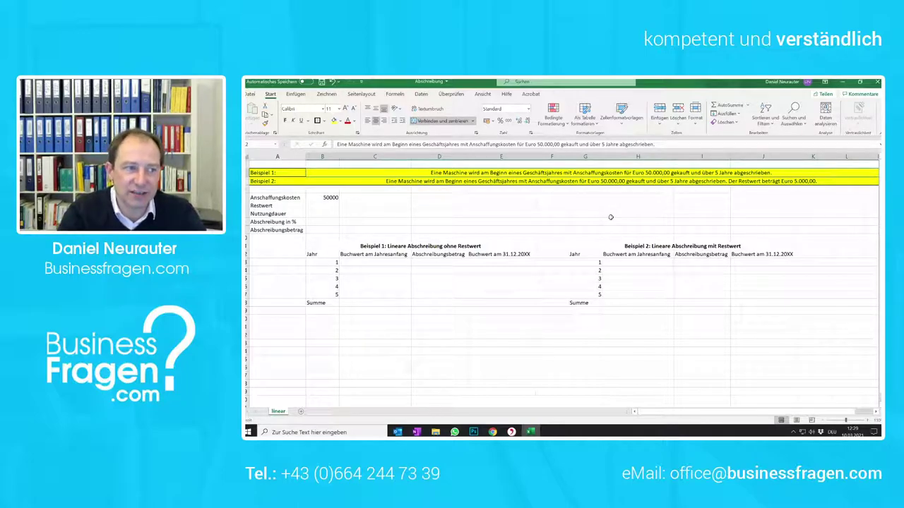
{"action": "left_click", "coordinate": [325, 207]}
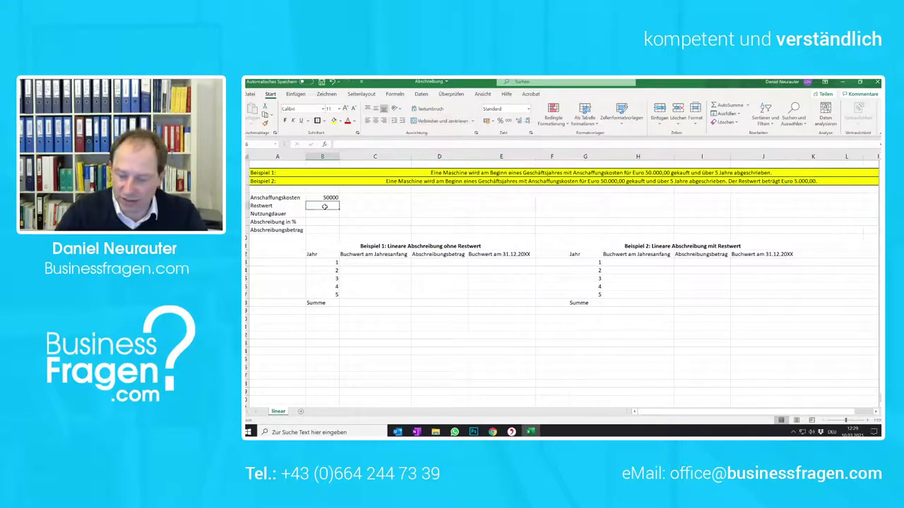
{"action": "type", "text": "0"}
{"action": "key", "text": "Return"}
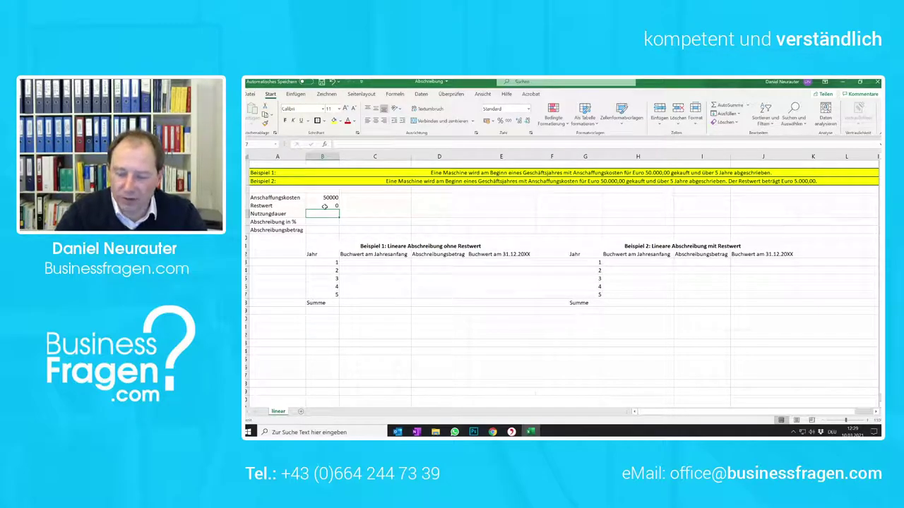
{"action": "type", "text": "5"}
{"action": "key", "text": "Return"}
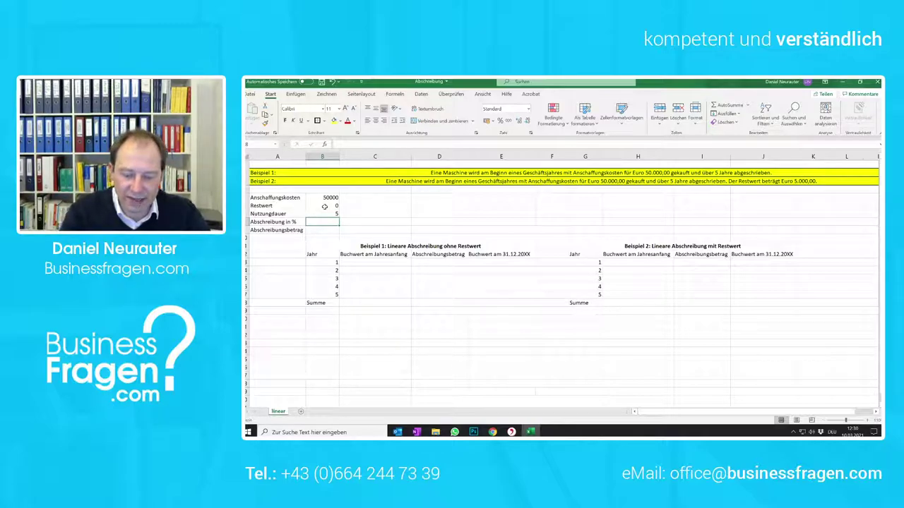
- Enter =100 divided by the Nutzungsdauer cell in Abschreibung in %, giving 20
{"action": "type", "text": "="}
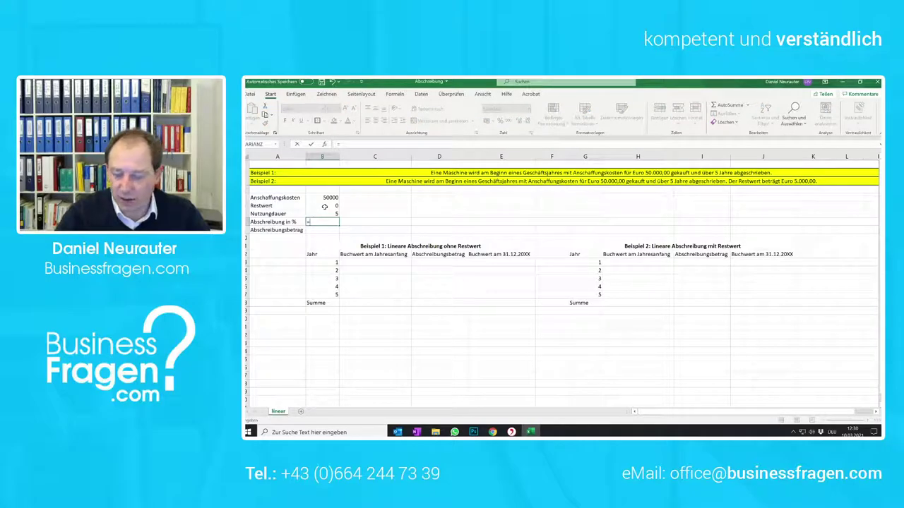
{"action": "type", "text": "100/"}
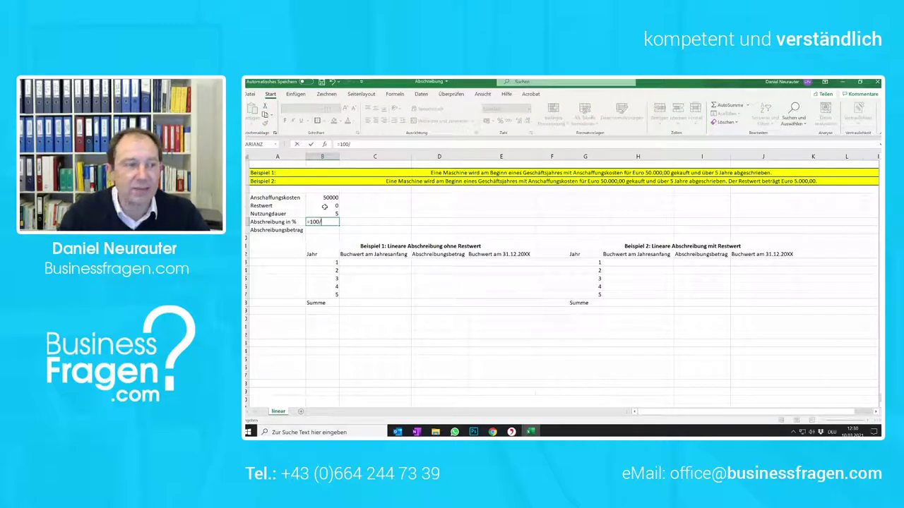
{"action": "left_click", "coordinate": [326, 214]}
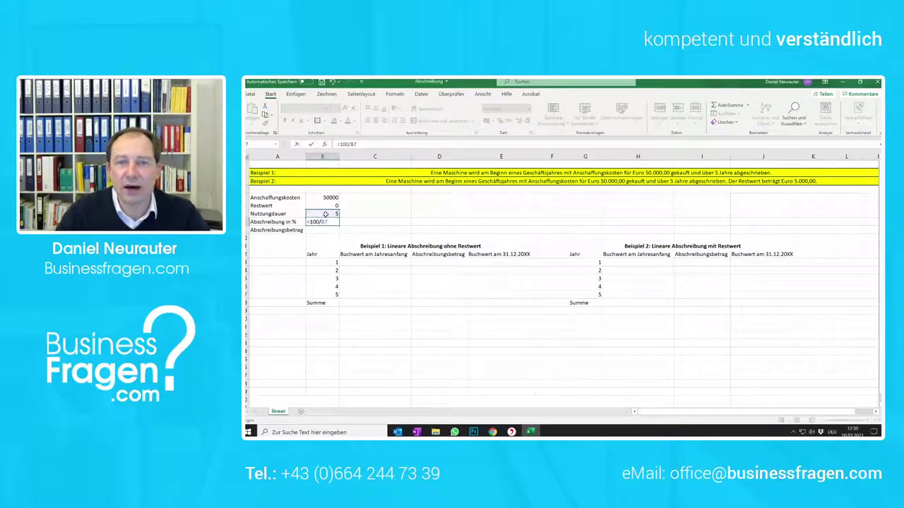
{"action": "key", "text": "Return"}
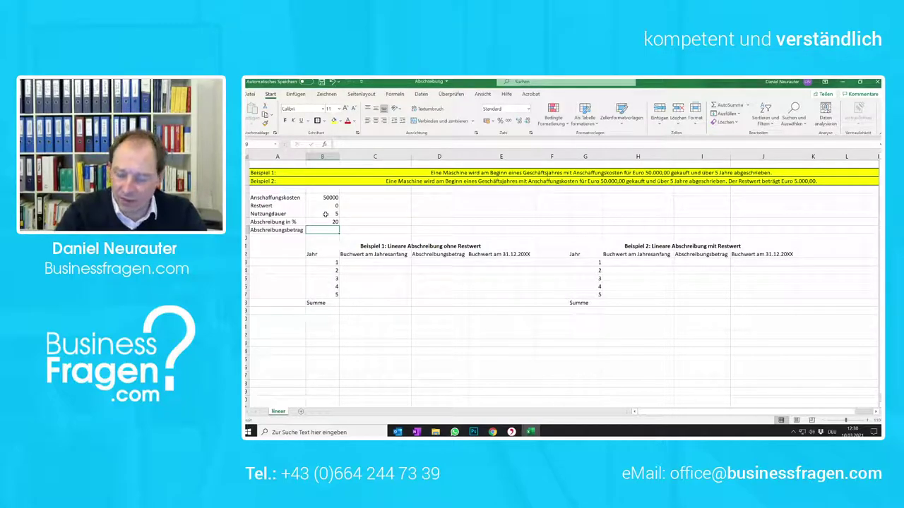
- Enter =50000 divided by the Nutzungsdauer cell in Abschreibungsbetrag, giving 10000
{"action": "type", "text": "="}
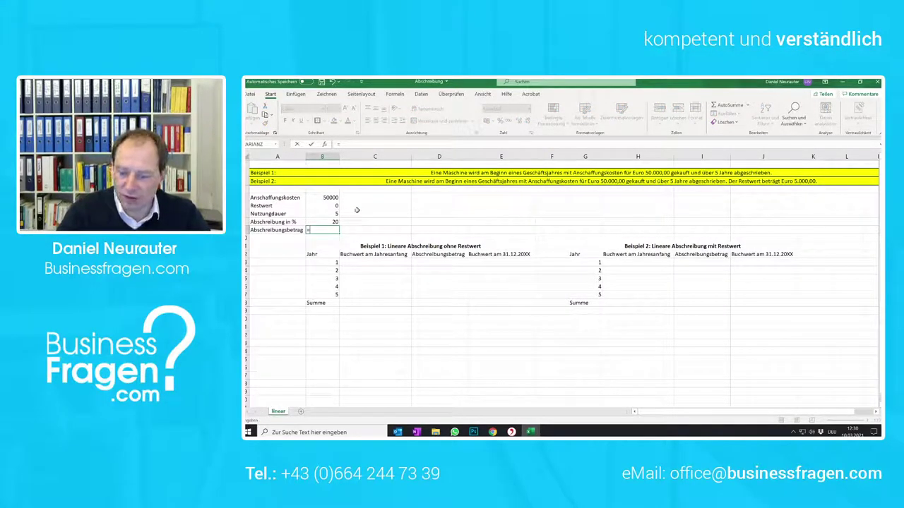
{"action": "type", "text": "50000/"}
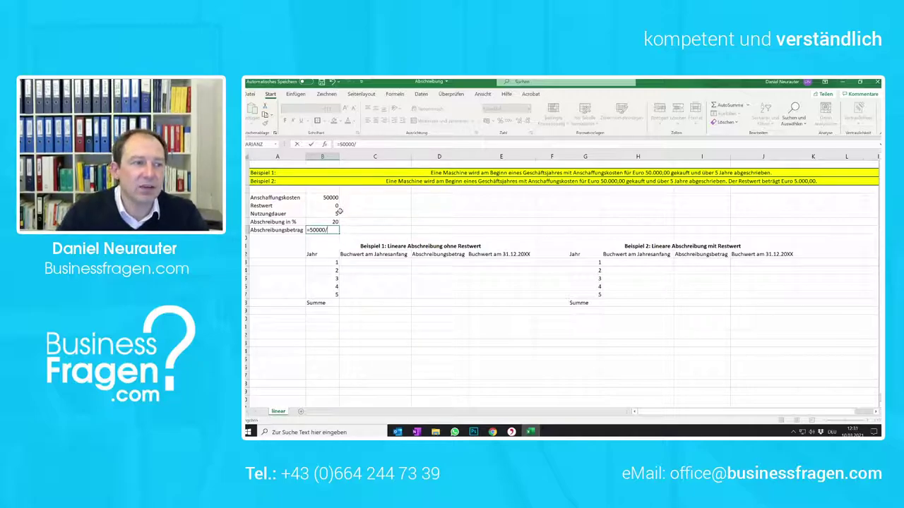
{"action": "left_click", "coordinate": [333, 213]}
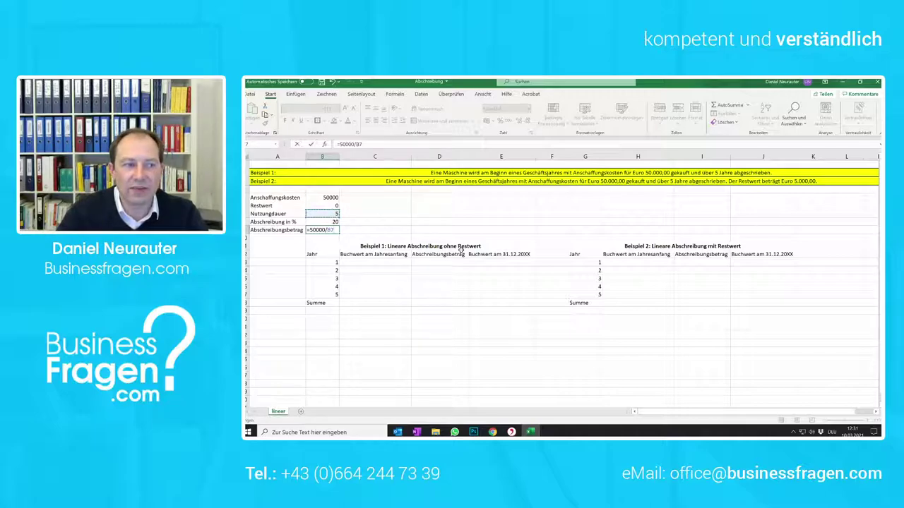
{"action": "key", "text": "Return"}
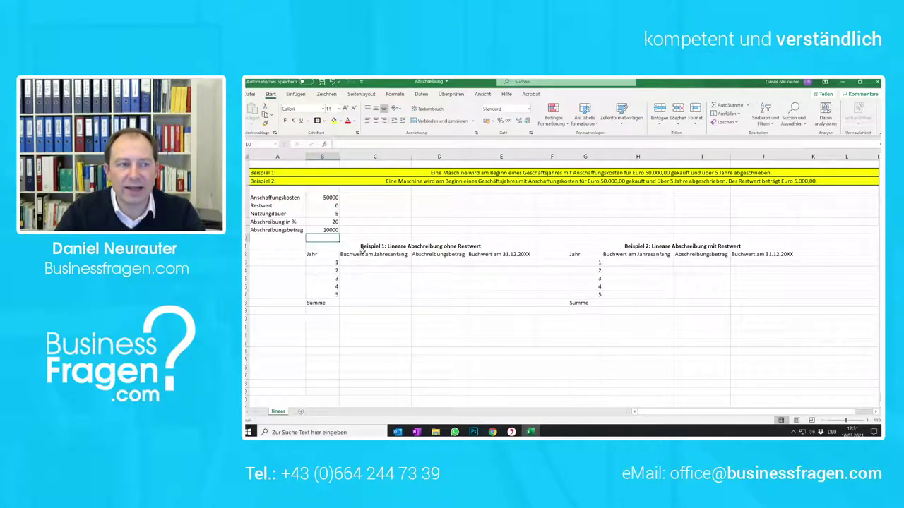
- Enter year 1's opening book value 50000 and depreciation 10000 in C13 and D13
{"action": "left_click", "coordinate": [326, 254]}
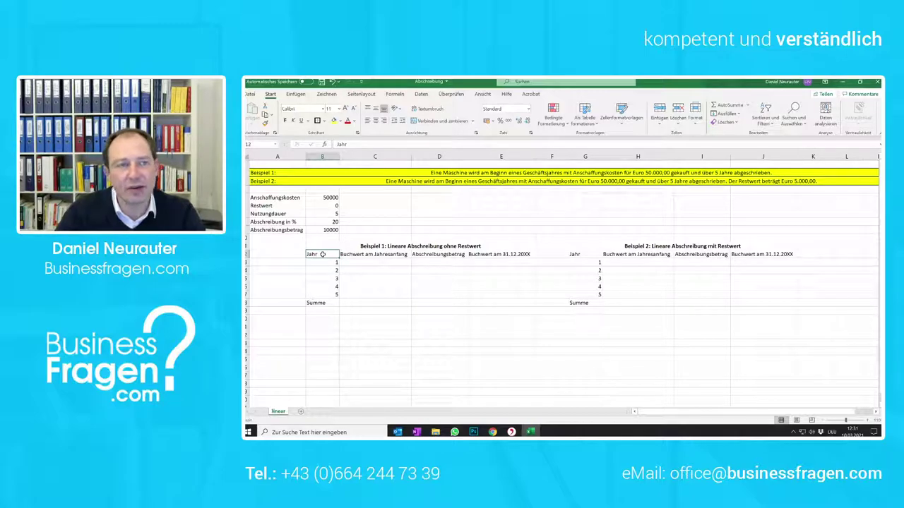
{"action": "left_click_drag", "start_coordinate": [322, 254], "coordinate": [368, 254]}
{"action": "left_click", "coordinate": [369, 254]}
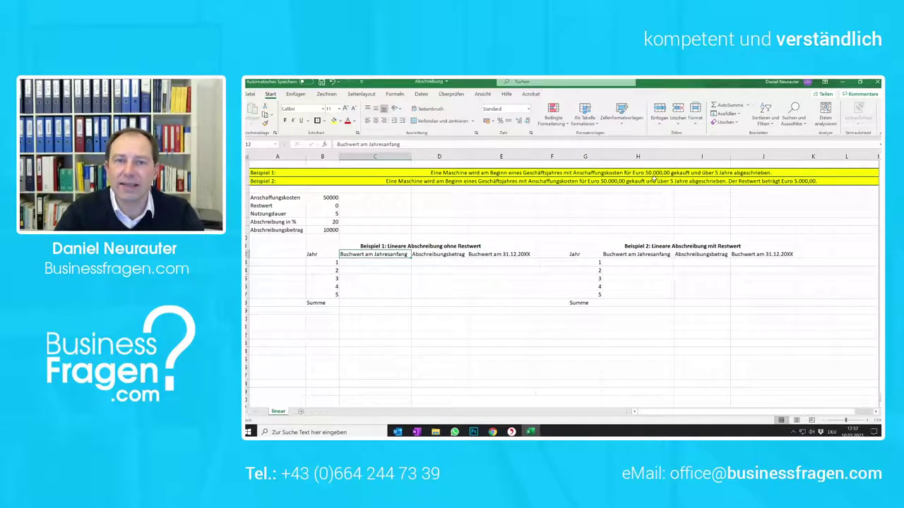
{"action": "left_click", "coordinate": [385, 262]}
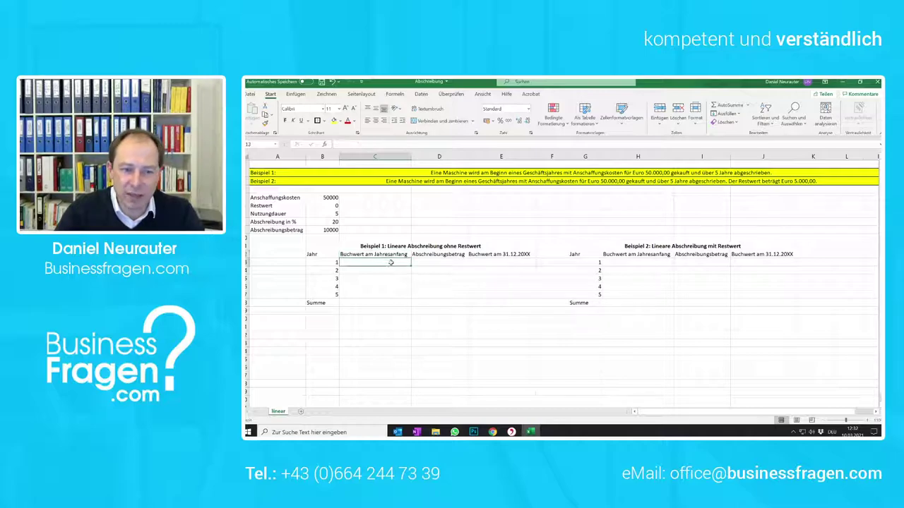
{"action": "type", "text": "5000"}
{"action": "key", "text": "Return"}
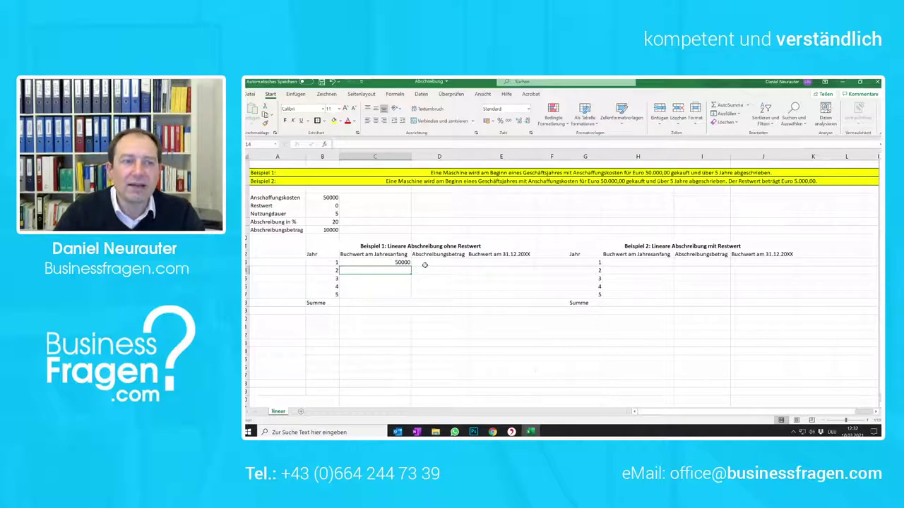
{"action": "left_click", "coordinate": [425, 263]}
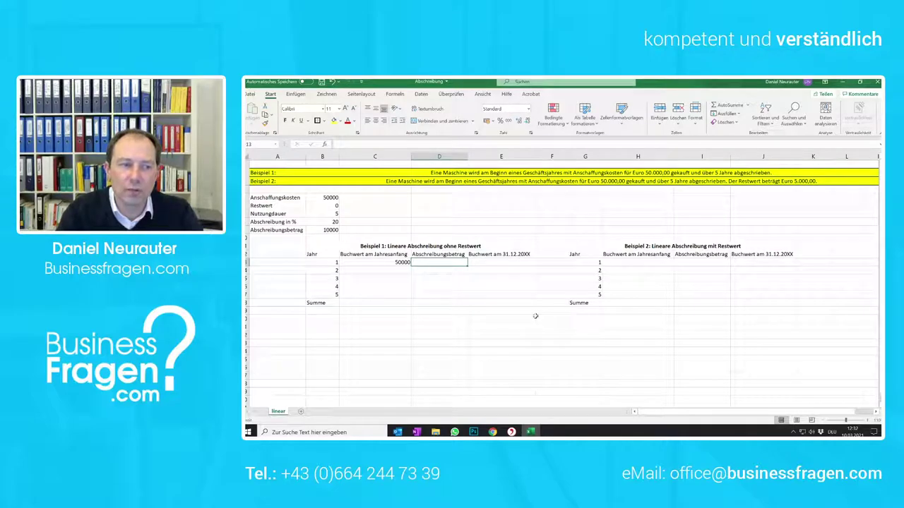
{"action": "type", "text": "10000"}
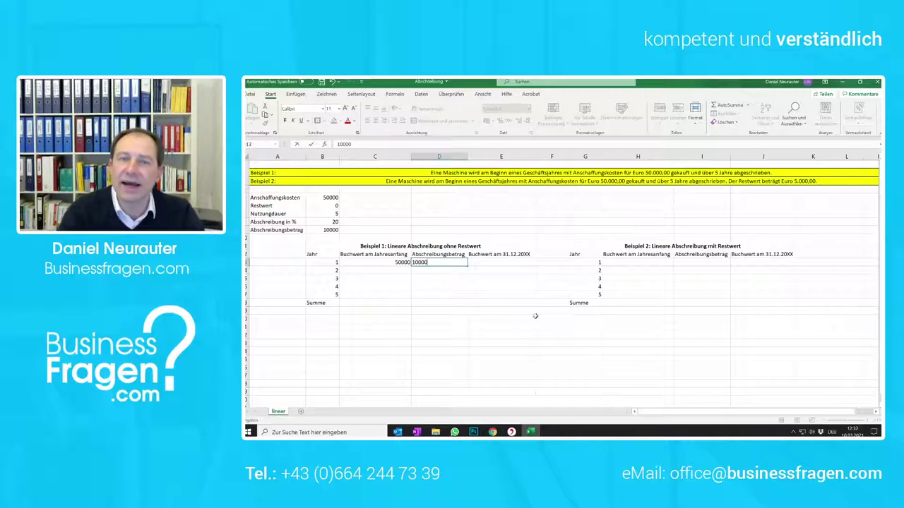
{"action": "key", "text": "Return"}
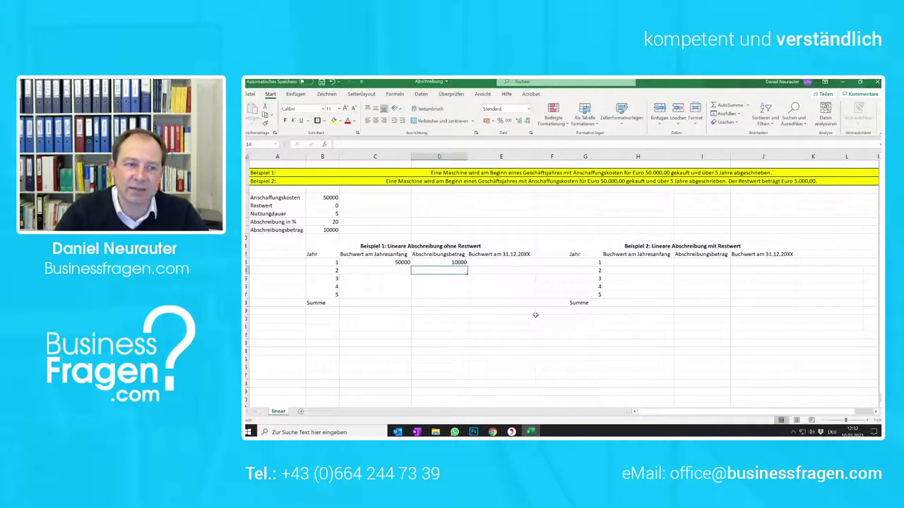
- Calculate year 1's closing book value in E13 as =C13-D13, giving 40000
{"action": "left_click", "coordinate": [510, 263]}
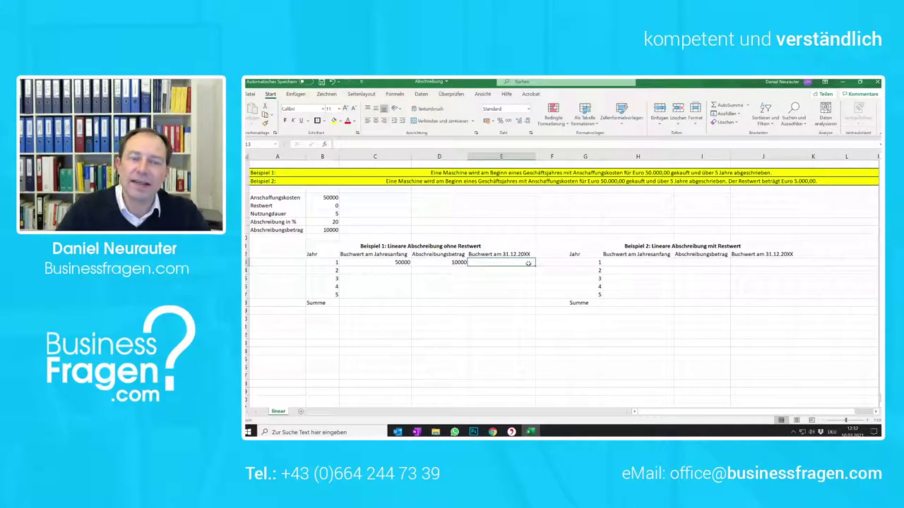
{"action": "type", "text": "="}
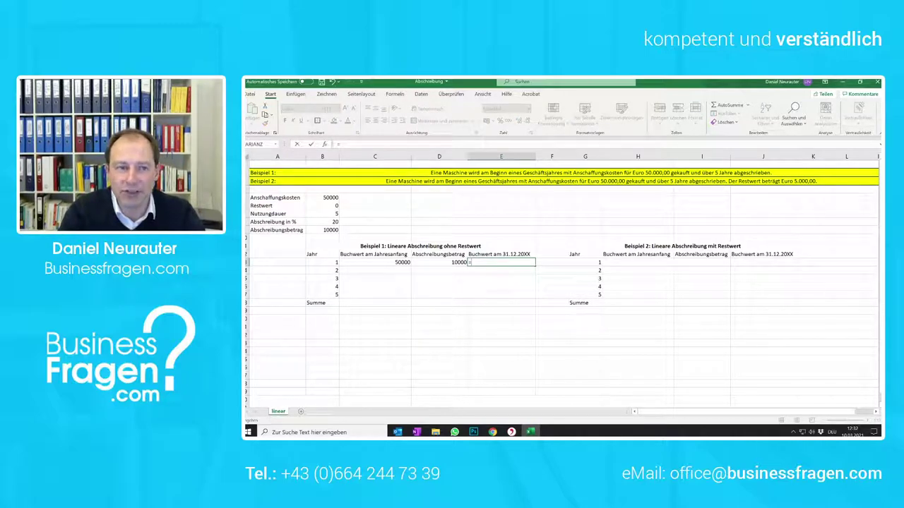
{"action": "left_click", "coordinate": [378, 264]}
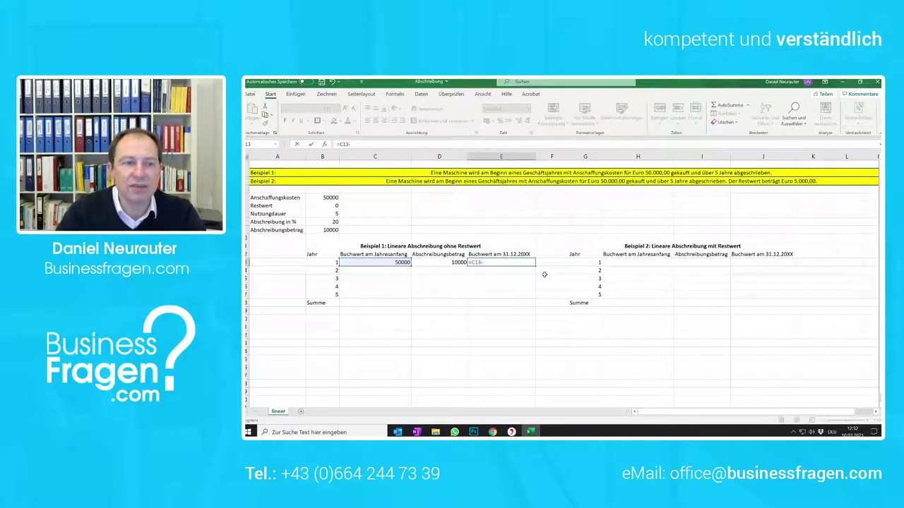
{"action": "left_click", "coordinate": [460, 261]}
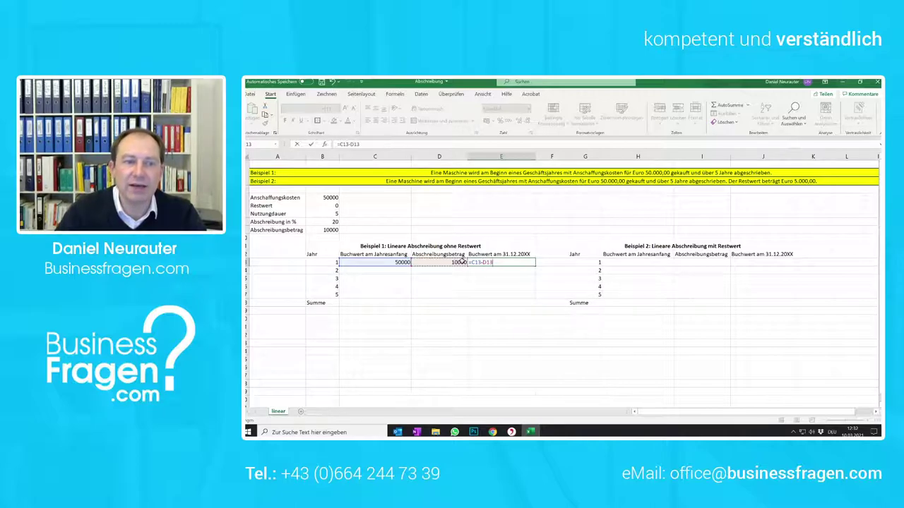
{"action": "key", "text": "Return"}
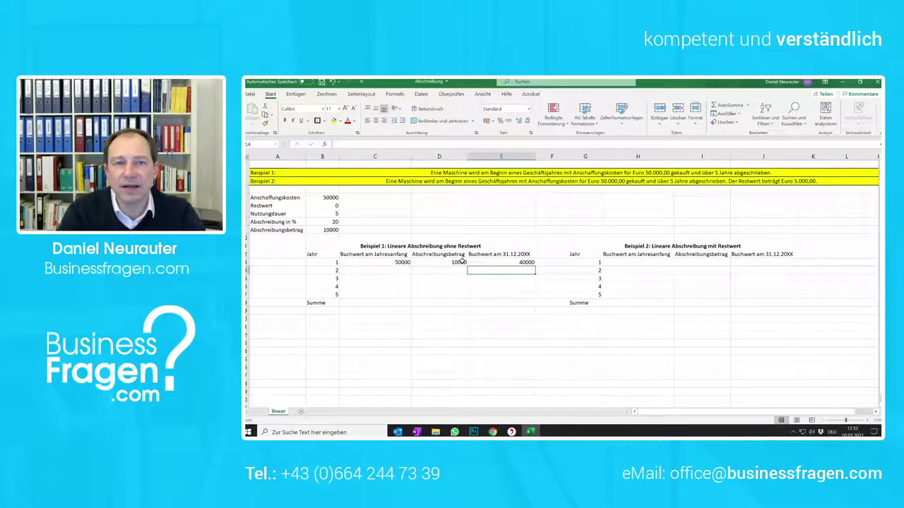
{"action": "left_click", "coordinate": [390, 269]}
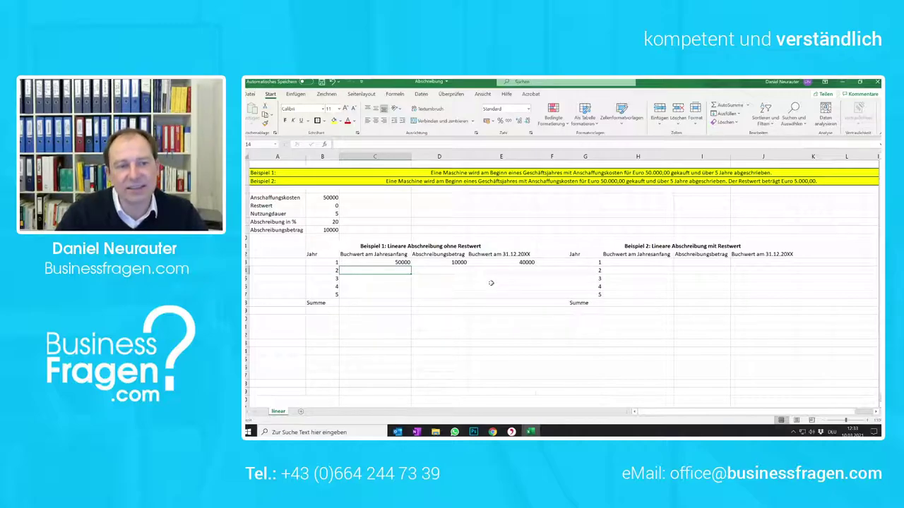
- Fill years 2 and 3: opening 40000 and 30000, depreciation 10000, closing 30000 and 20000
{"action": "type", "text": "40000"}
{"action": "key", "text": "Tab"}
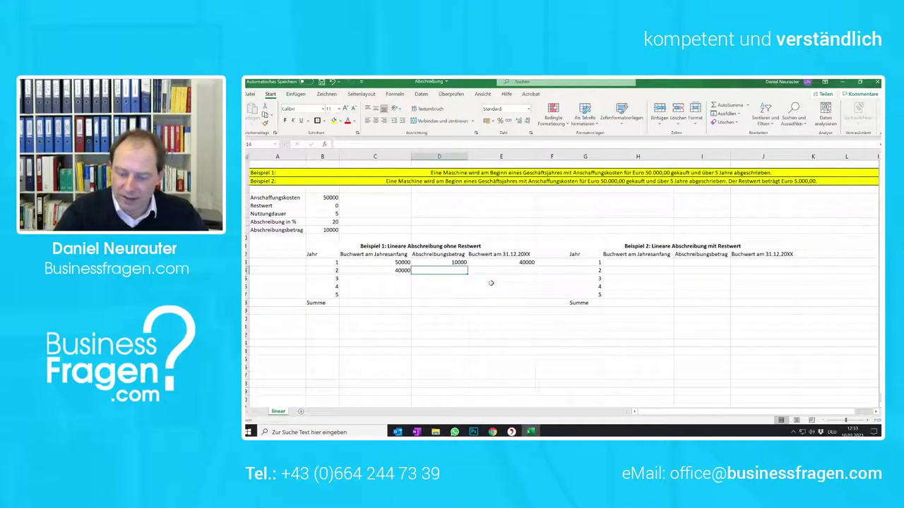
{"action": "type", "text": "10000"}
{"action": "key", "text": "Tab"}
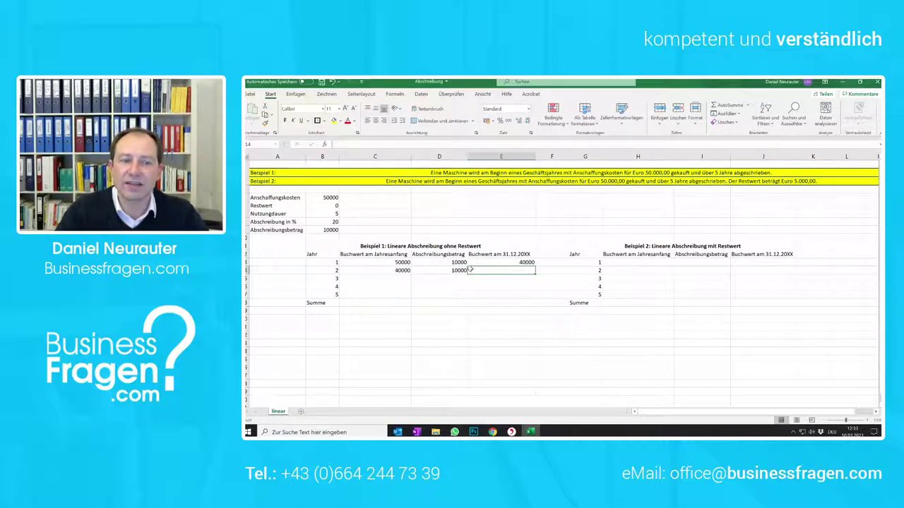
{"action": "type", "text": "=C14-D14"}
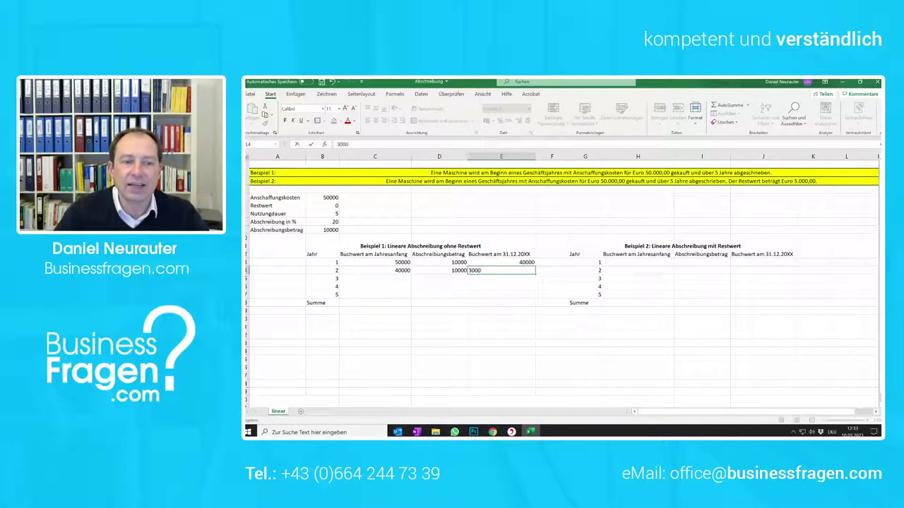
{"action": "type", "text": "0"}
{"action": "key", "text": "Return"}
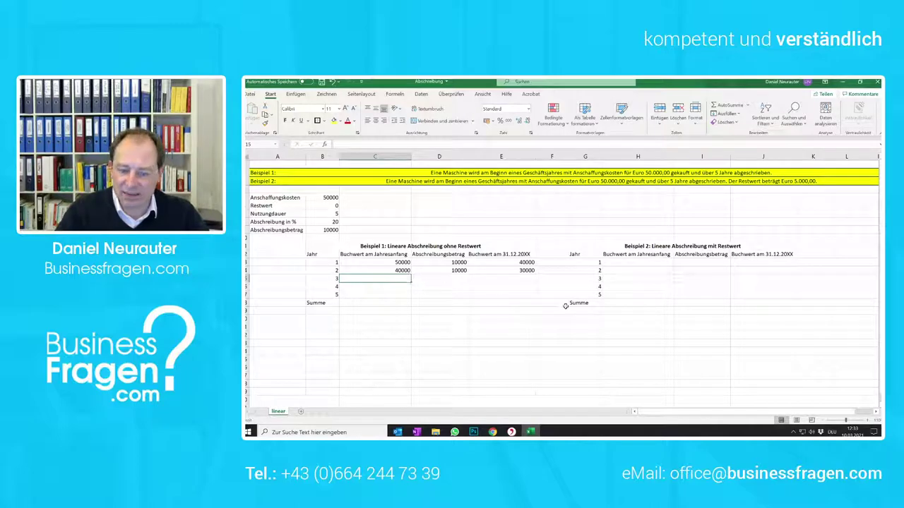
{"action": "type", "text": "30000"}
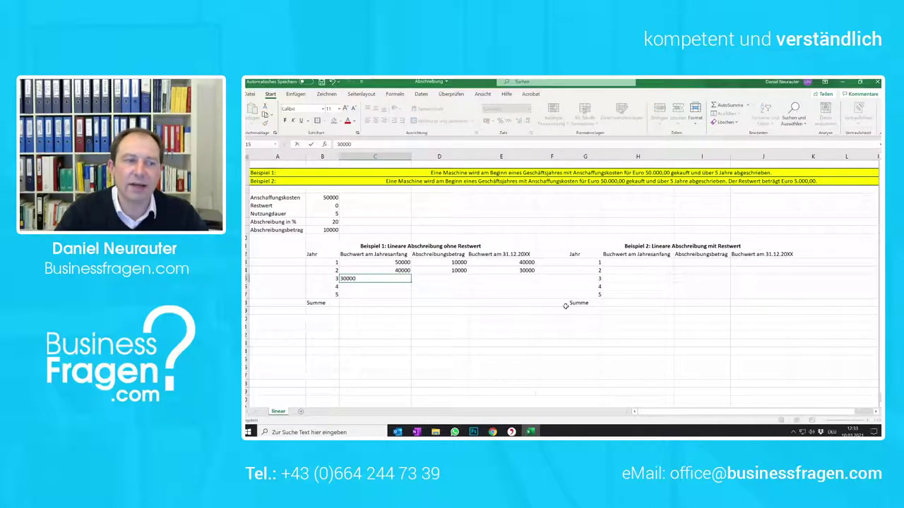
{"action": "key", "text": "Tab"}
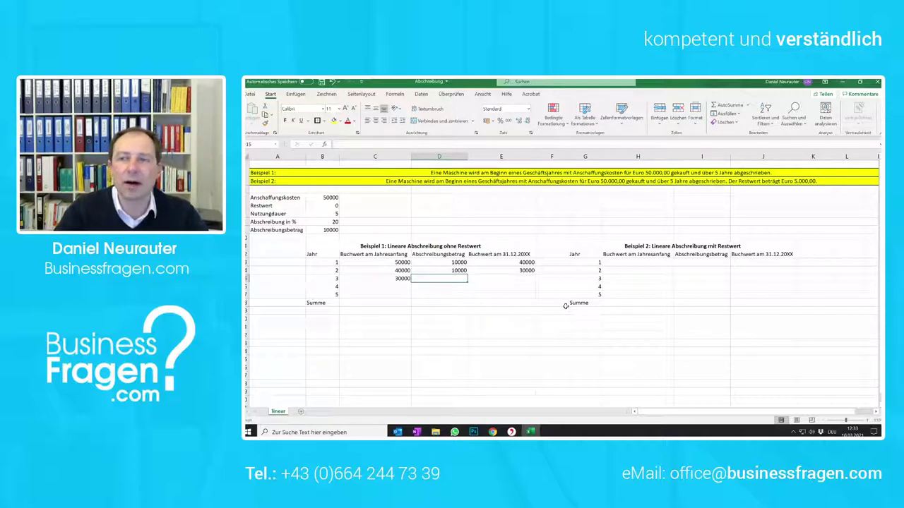
{"action": "type", "text": "10000"}
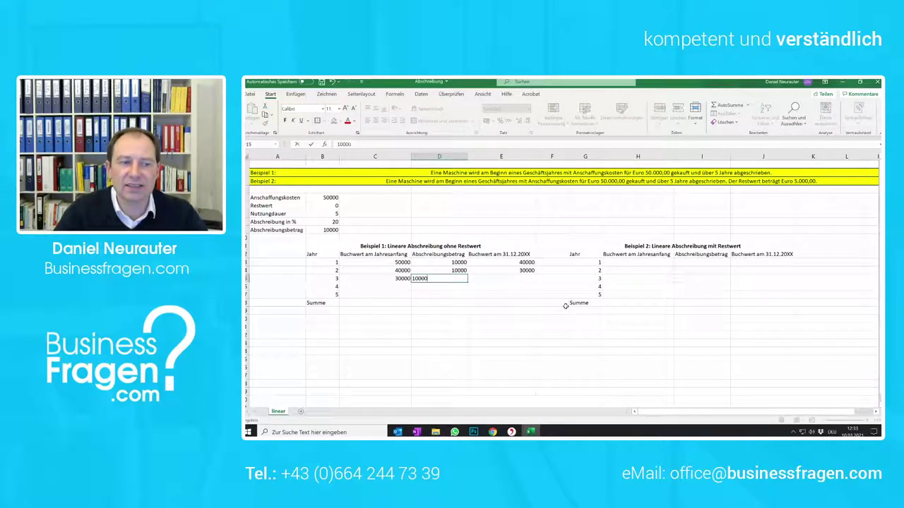
{"action": "key", "text": "Tab"}
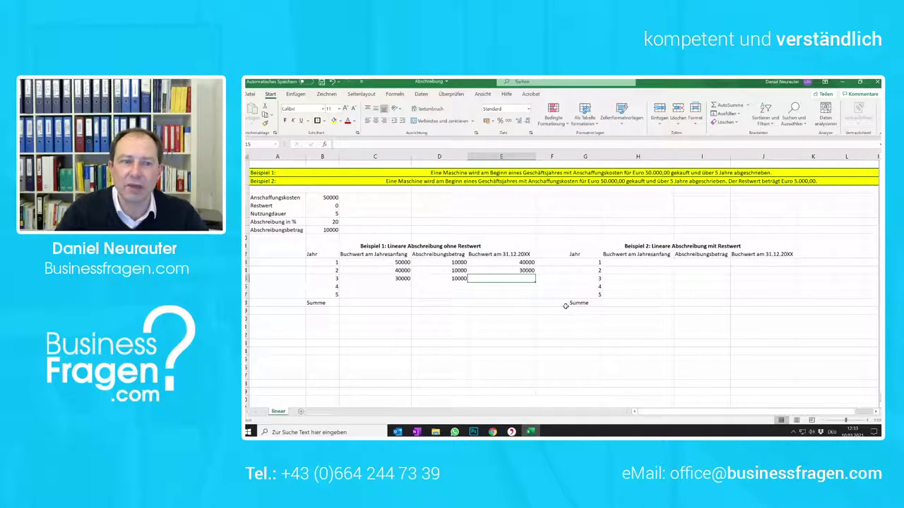
{"action": "type", "text": "20000"}
{"action": "key", "text": "Return"}
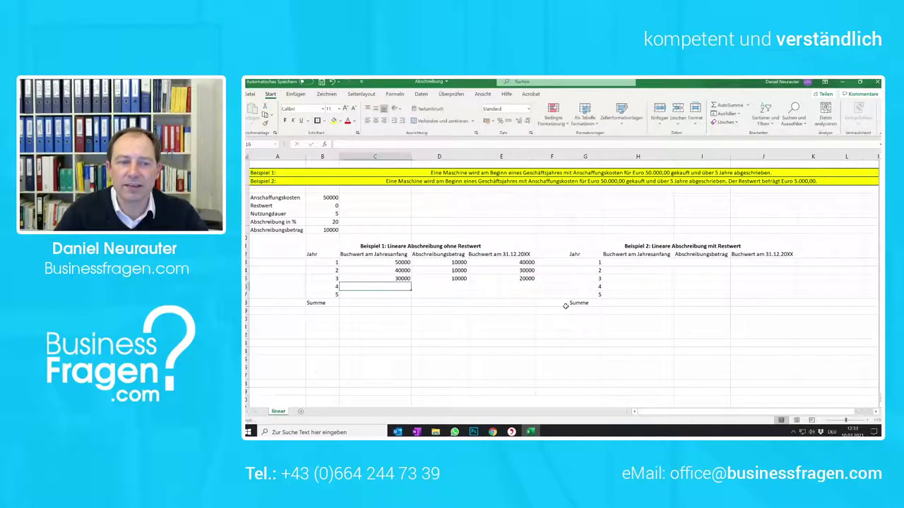
- Fill years 4 and 5: opening 20000 and 10000, depreciation 10000, closing 10000 and 0
{"action": "type", "text": "2"}
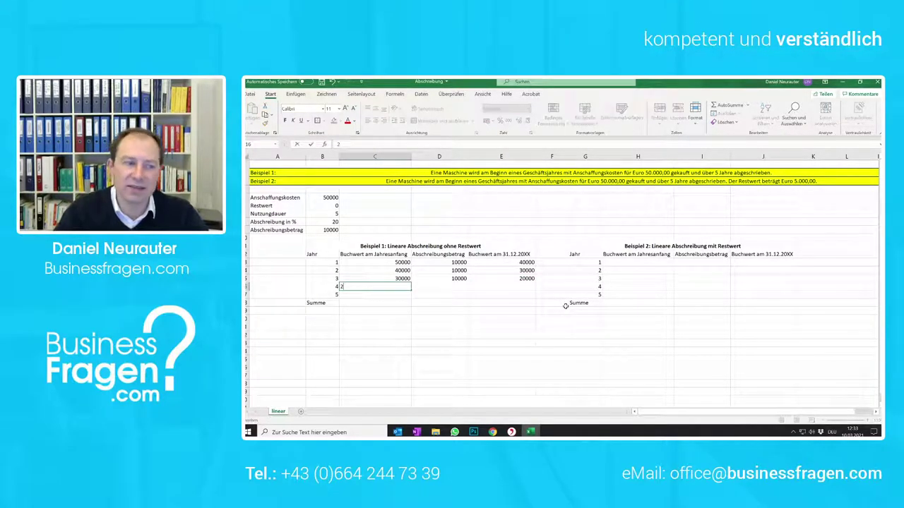
{"action": "type", "text": "0000"}
{"action": "key", "text": "Tab"}
{"action": "type", "text": "1"}
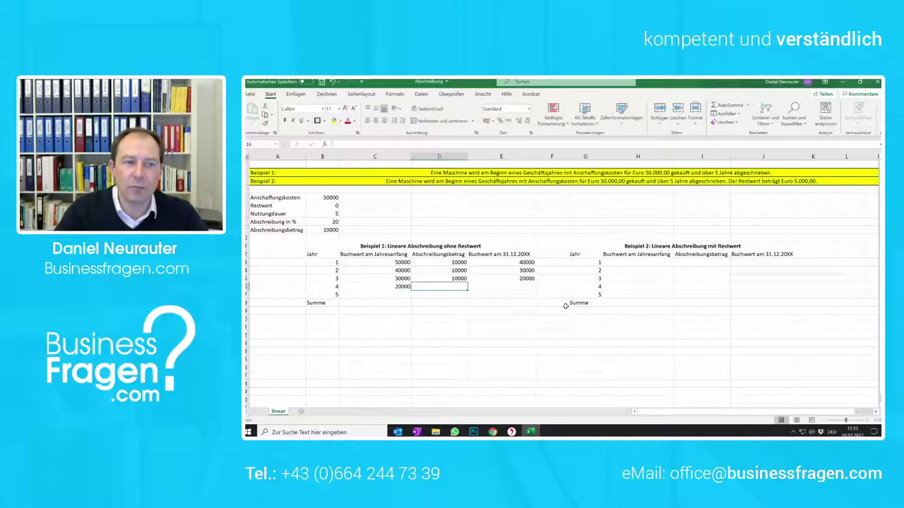
{"action": "type", "text": "0000"}
{"action": "key", "text": "Tab"}
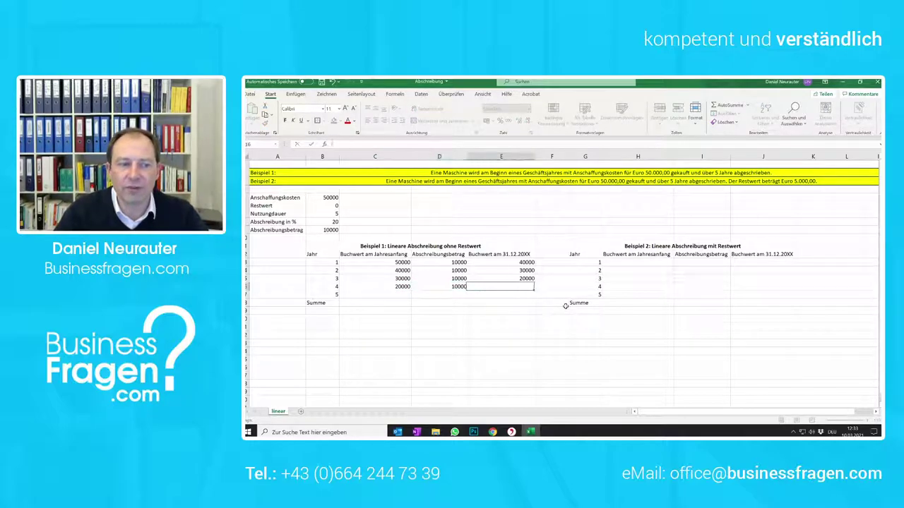
{"action": "type", "text": "00"}
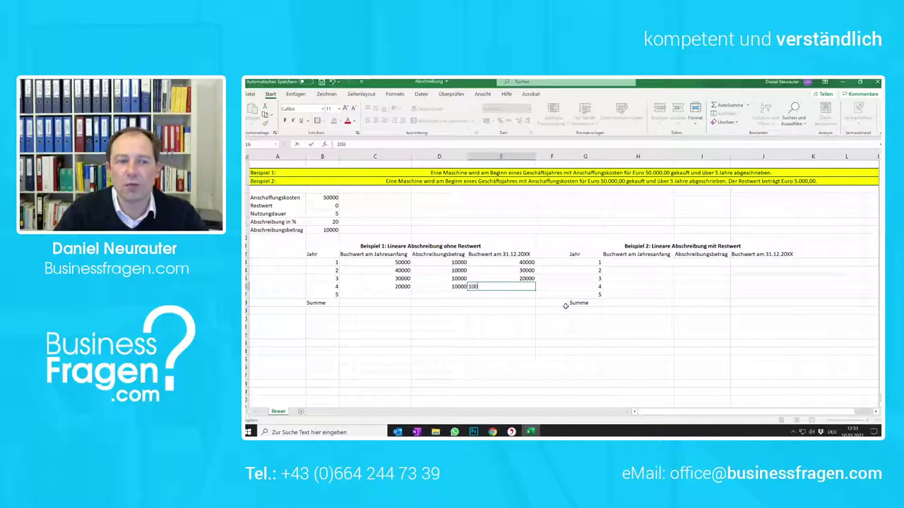
{"action": "type", "text": "00"}
{"action": "key", "text": "Return"}
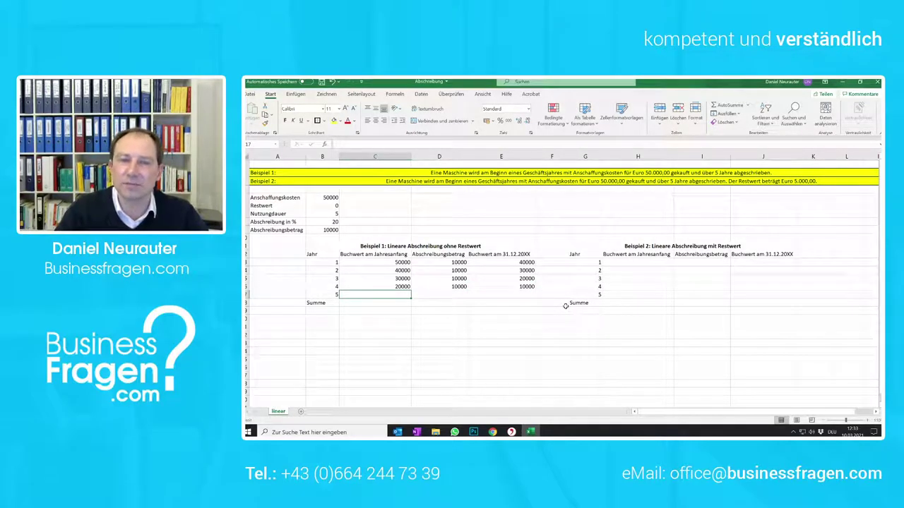
{"action": "type", "text": "1000"}
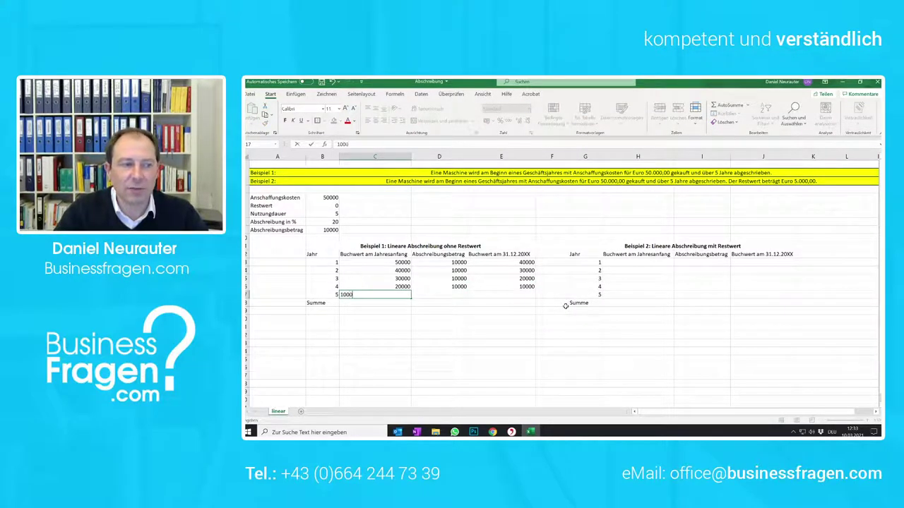
{"action": "type", "text": "0"}
{"action": "key", "text": "Tab"}
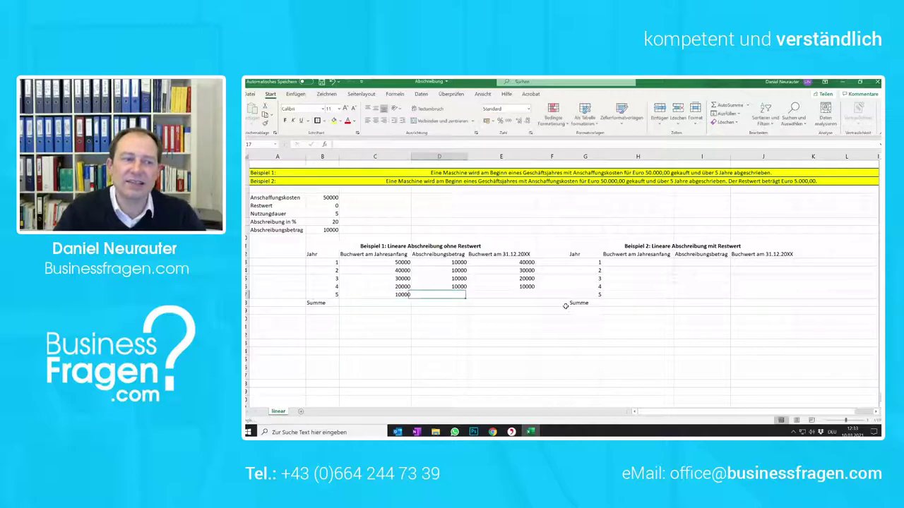
{"action": "type", "text": "1000"}
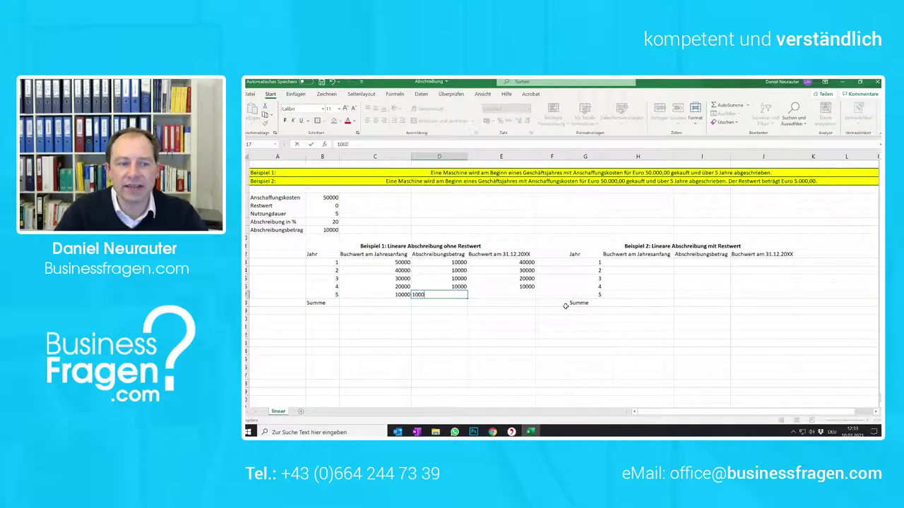
{"action": "type", "text": "0"}
{"action": "key", "text": "Tab"}
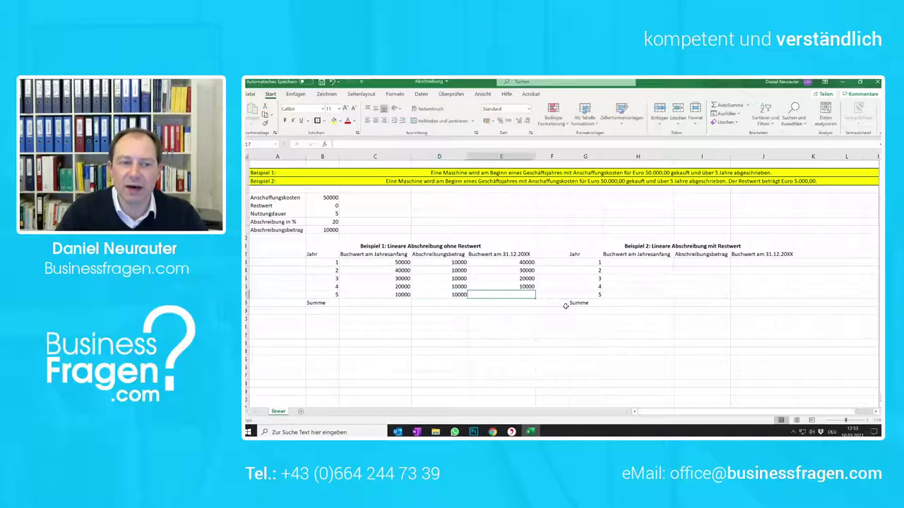
{"action": "type", "text": "0"}
{"action": "key", "text": "Tab"}
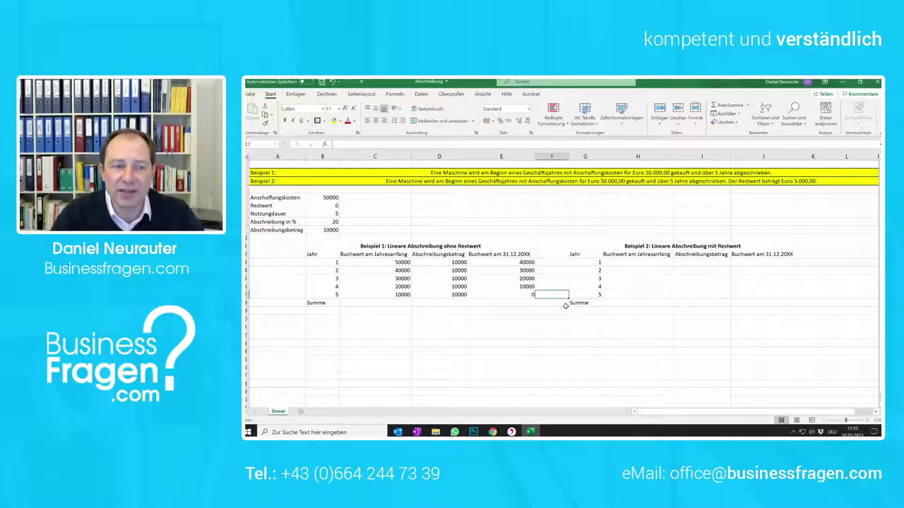
{"action": "left_click", "coordinate": [495, 319]}
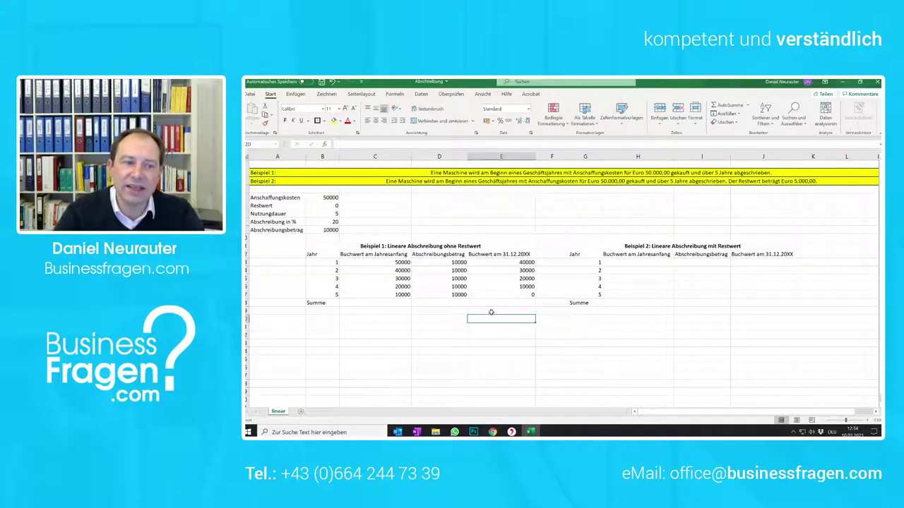
- Set year 5's depreciation in D17 back to 10000 so the closing book value is 0
{"action": "left_click", "coordinate": [454, 295]}
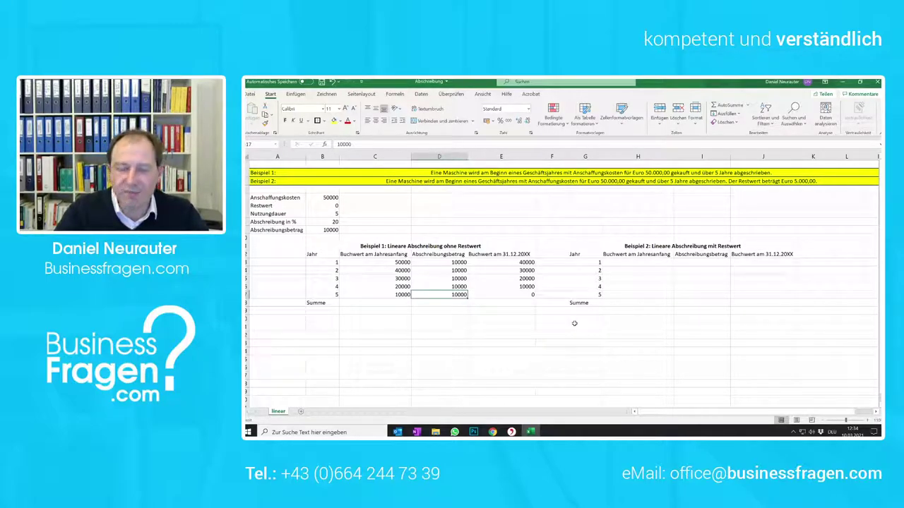
{"action": "type", "text": "9999"}
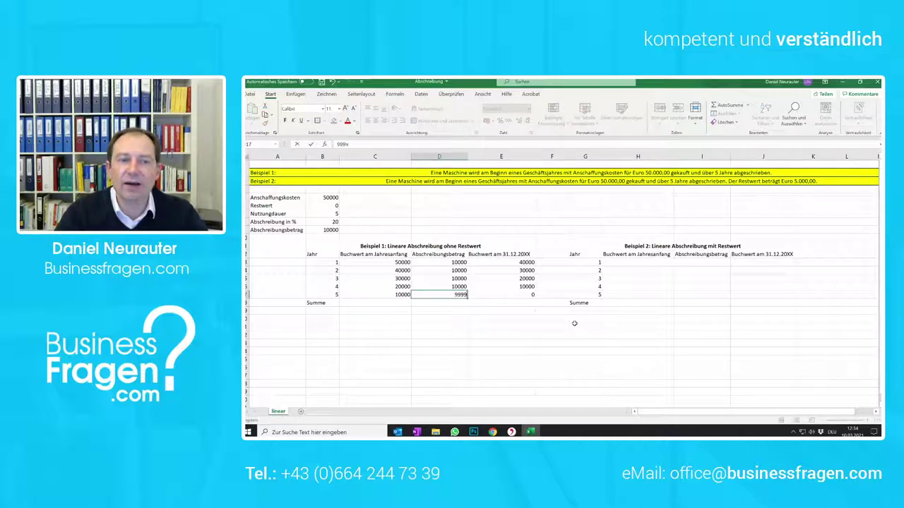
{"action": "key", "text": "Tab"}
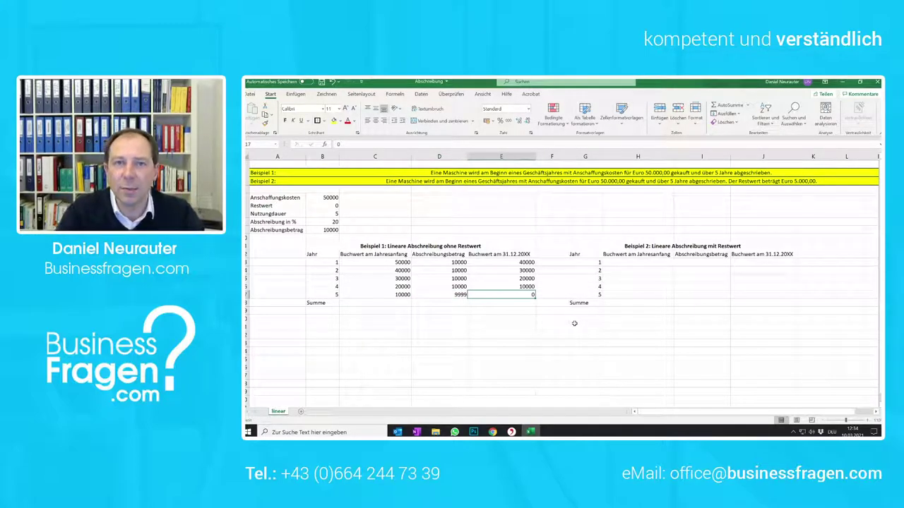
{"action": "type", "text": "1"}
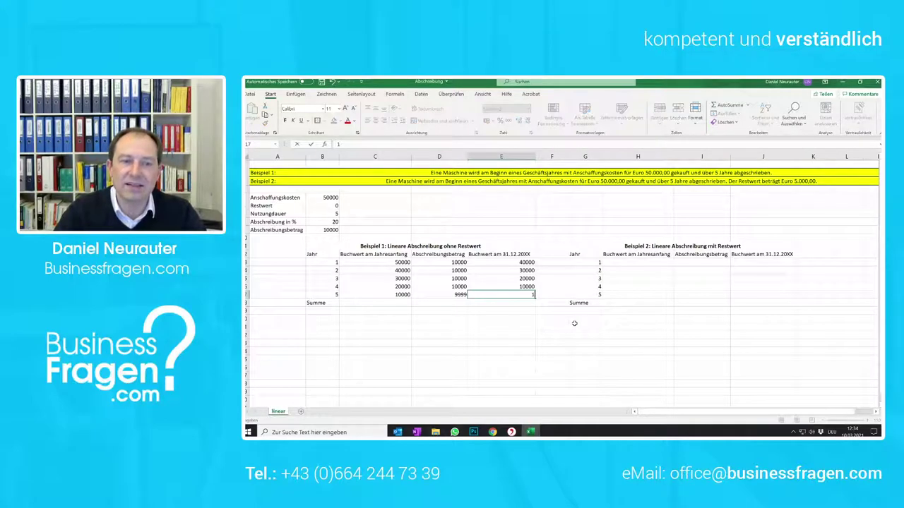
{"action": "key", "text": "Tab"}
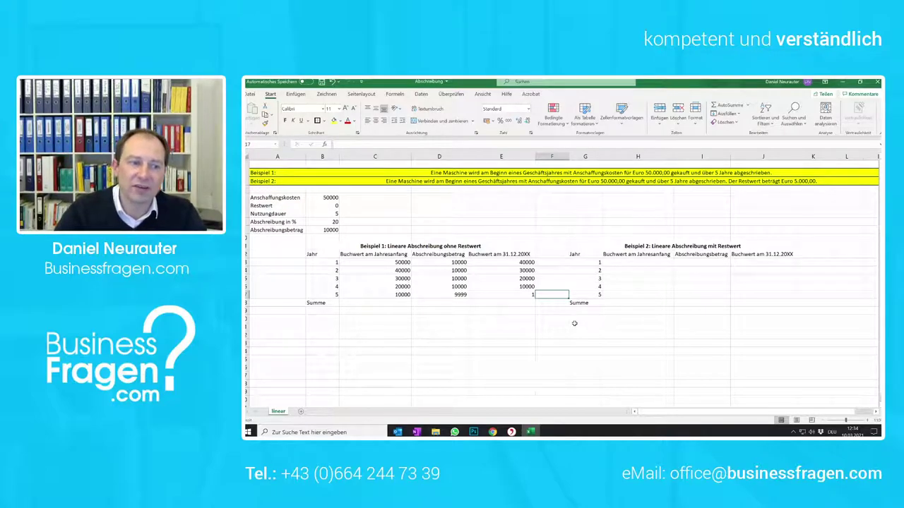
{"action": "left_click", "coordinate": [436, 296]}
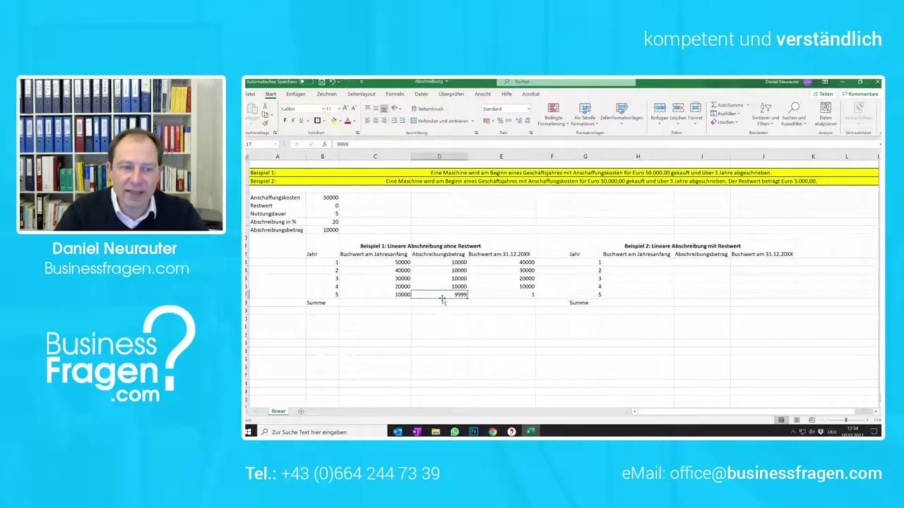
{"action": "type", "text": "10000"}
{"action": "key", "text": "Tab"}
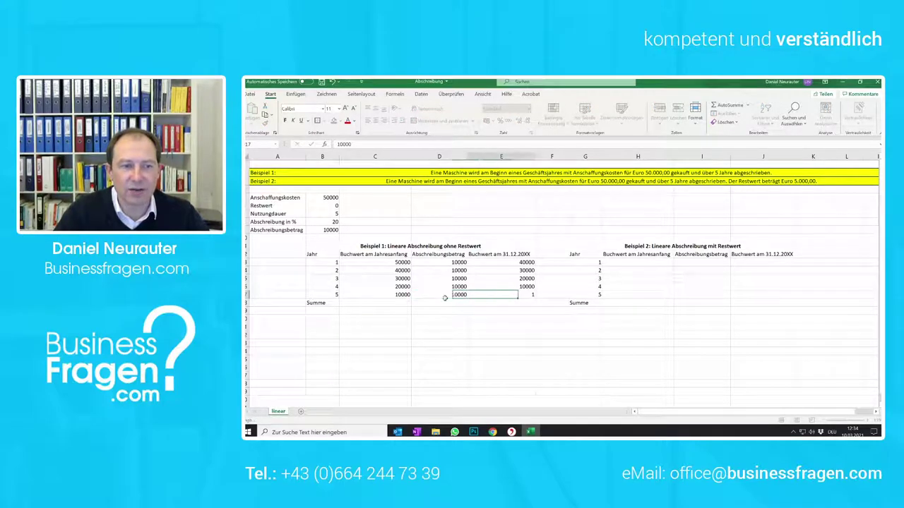
{"action": "left_click", "coordinate": [450, 348]}
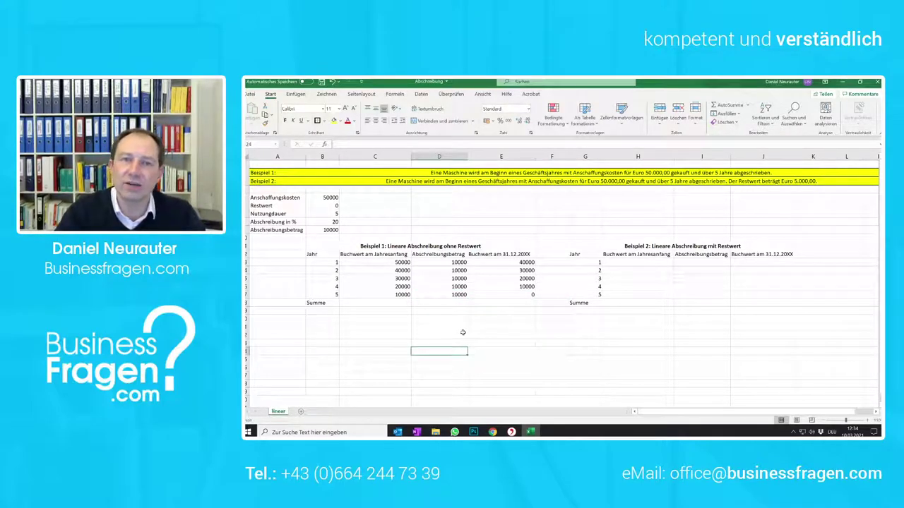
- AutoSum D13:D17 into D18 so the Summe row shows 50000, then check the result
{"action": "left_click_drag", "start_coordinate": [447, 262], "coordinate": [442, 303]}
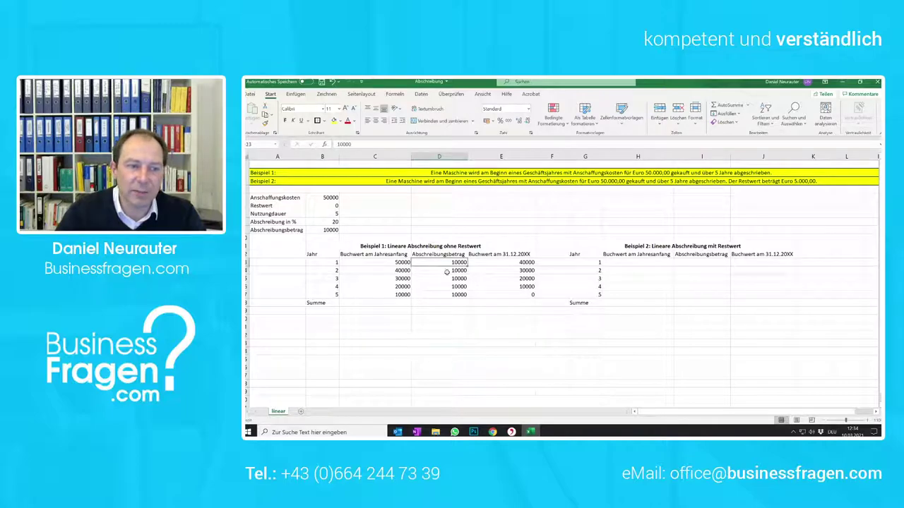
{"action": "left_click", "coordinate": [735, 106]}
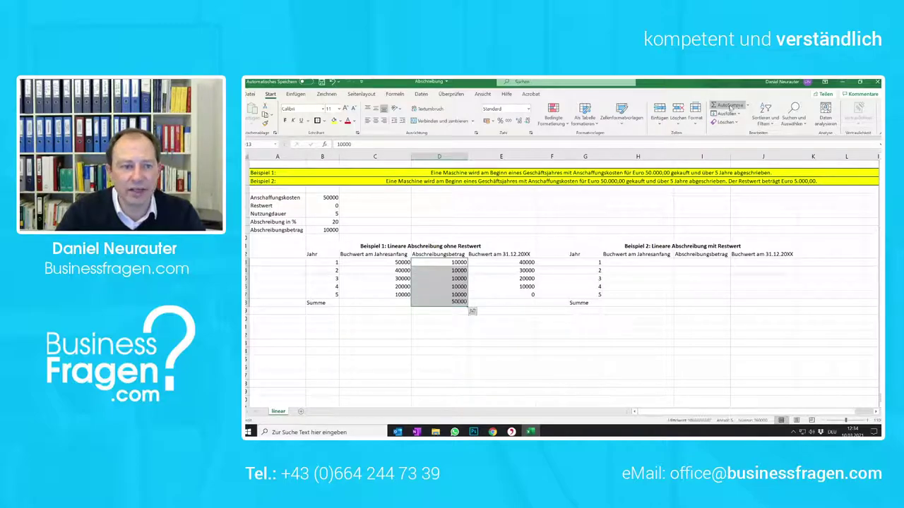
{"action": "left_click", "coordinate": [458, 368]}
{"action": "left_click", "coordinate": [456, 302]}
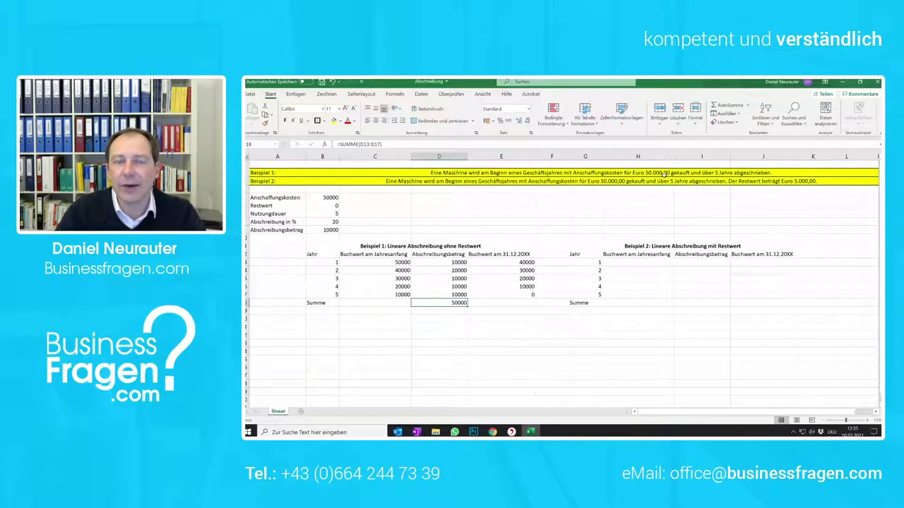
{"action": "left_click", "coordinate": [509, 295]}
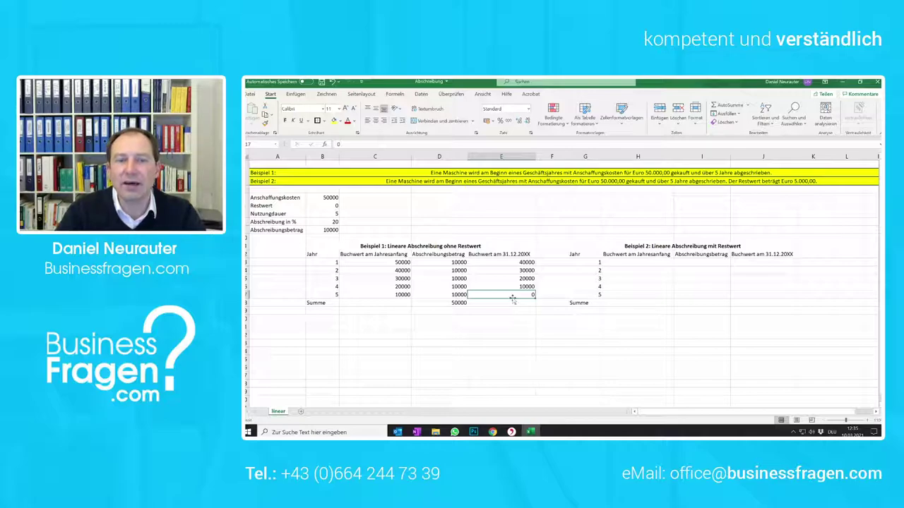
{"action": "left_click", "coordinate": [572, 336]}
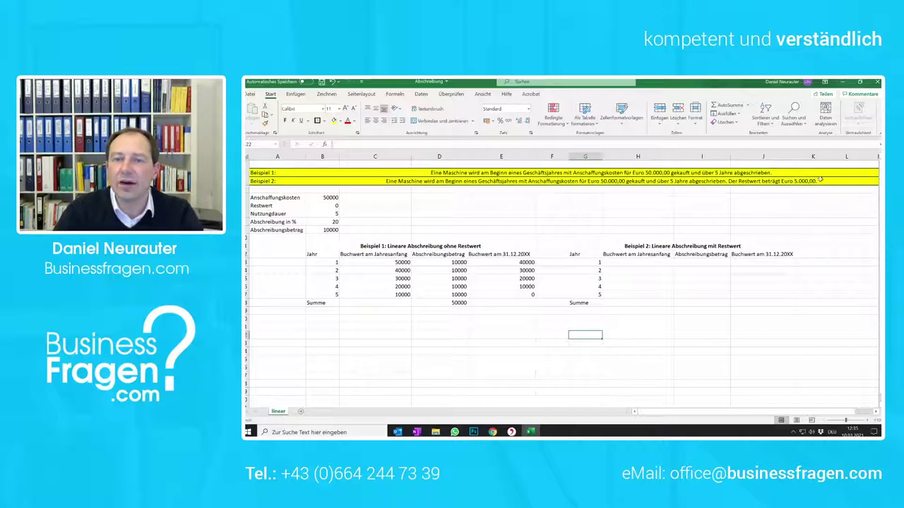
{"action": "left_click", "coordinate": [738, 211]}
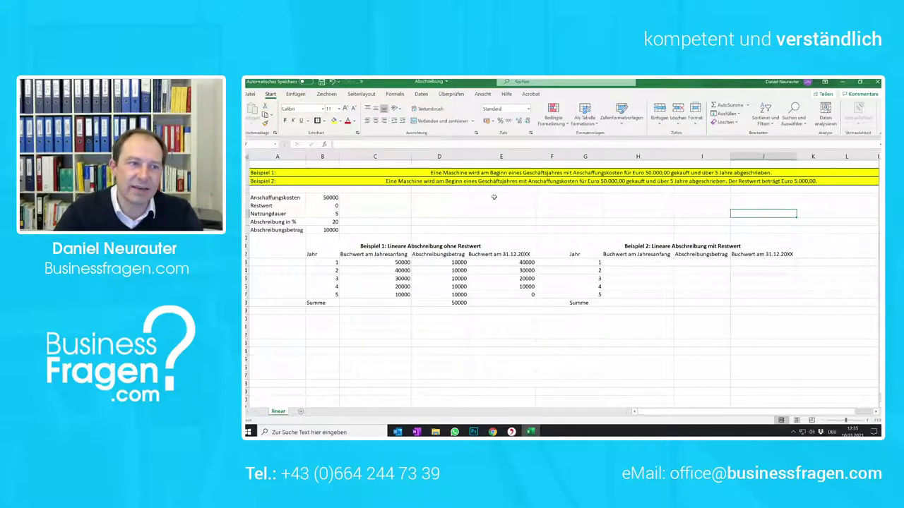
- Link G5 to B5 (50000), then enter Restwert 5000, Nutzungsdauer 5 and rate 20
{"action": "left_click", "coordinate": [591, 199]}
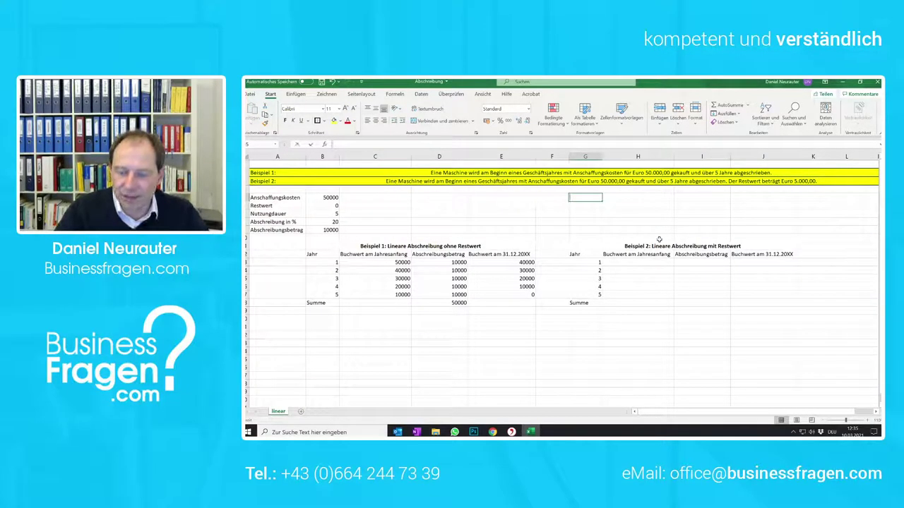
{"action": "type", "text": "=B5"}
{"action": "key", "text": "Return"}
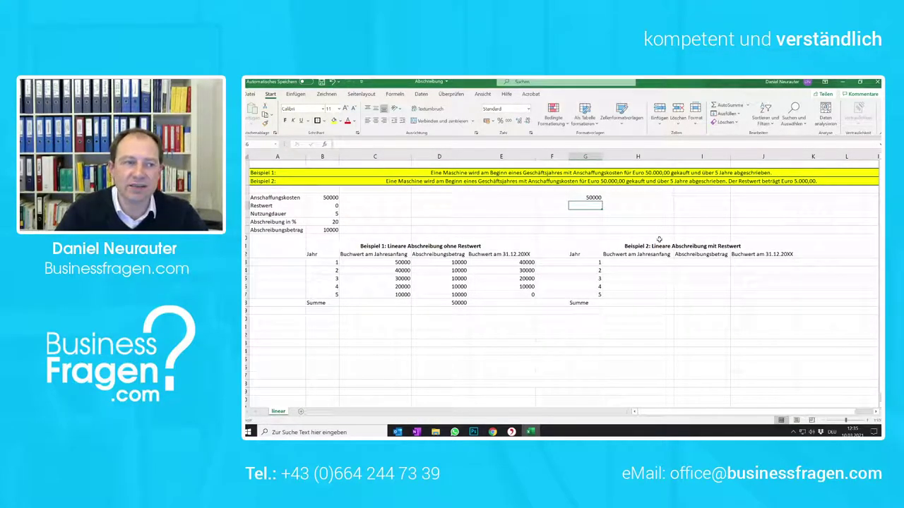
{"action": "type", "text": "5000"}
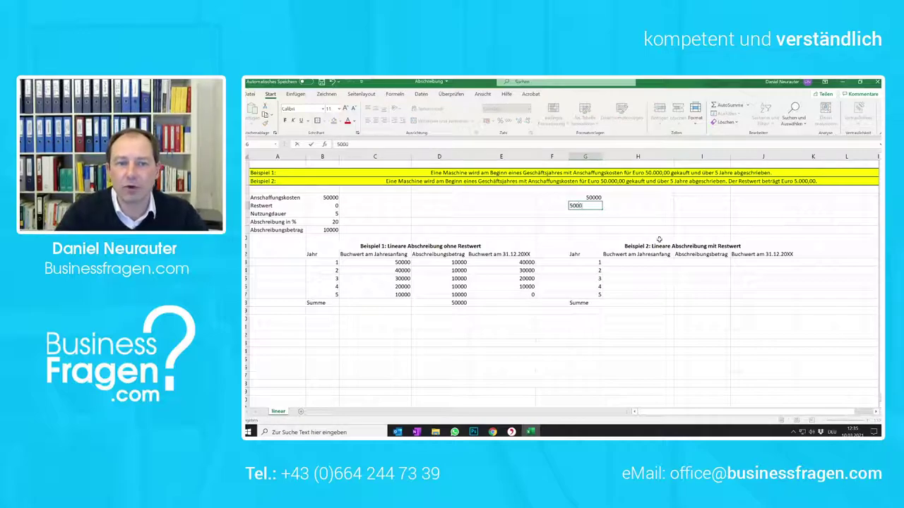
{"action": "key", "text": "Return"}
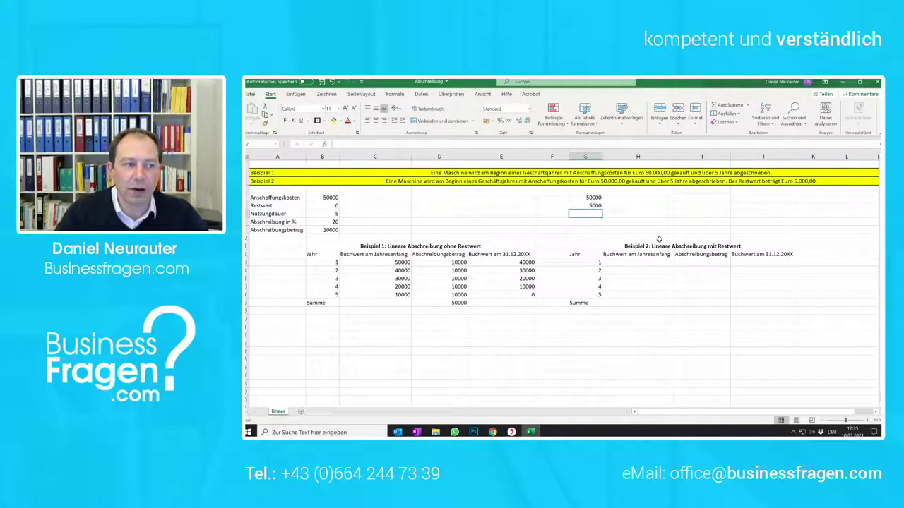
{"action": "type", "text": "5"}
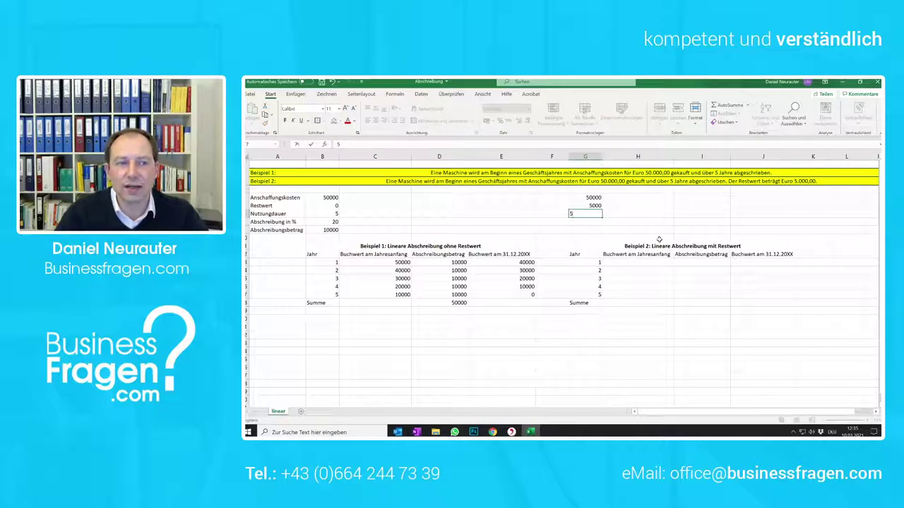
{"action": "key", "text": "Return"}
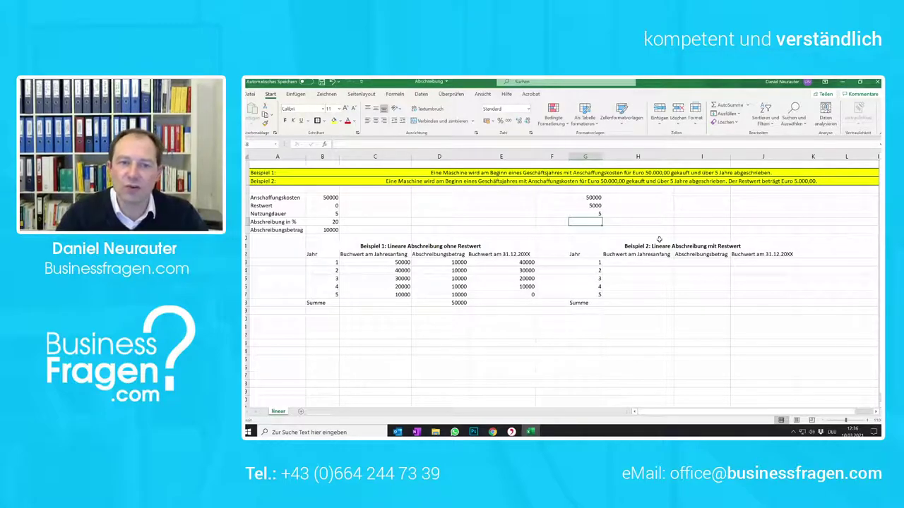
{"action": "type", "text": "20"}
{"action": "key", "text": "Return"}
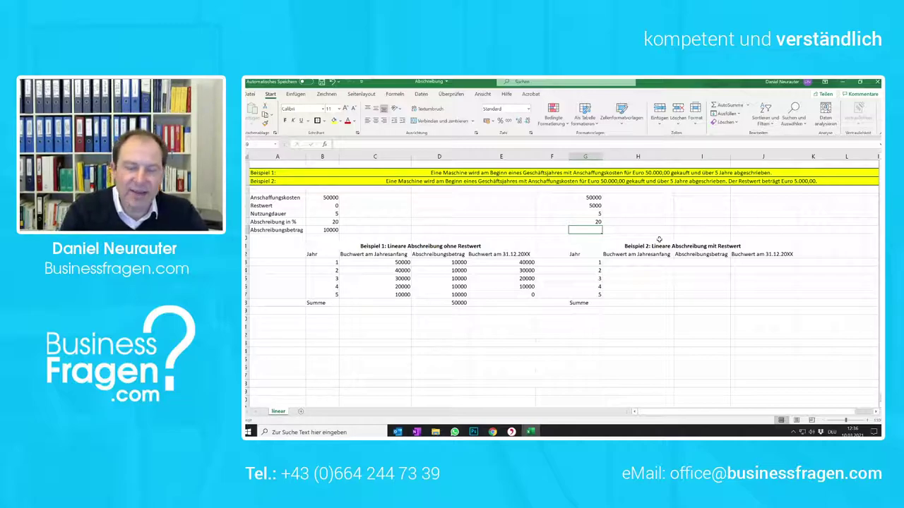
- Enter =(G5-G6)/5 as Example 2's Abschreibungsbetrag, giving 9000
{"action": "type", "text": "=("}
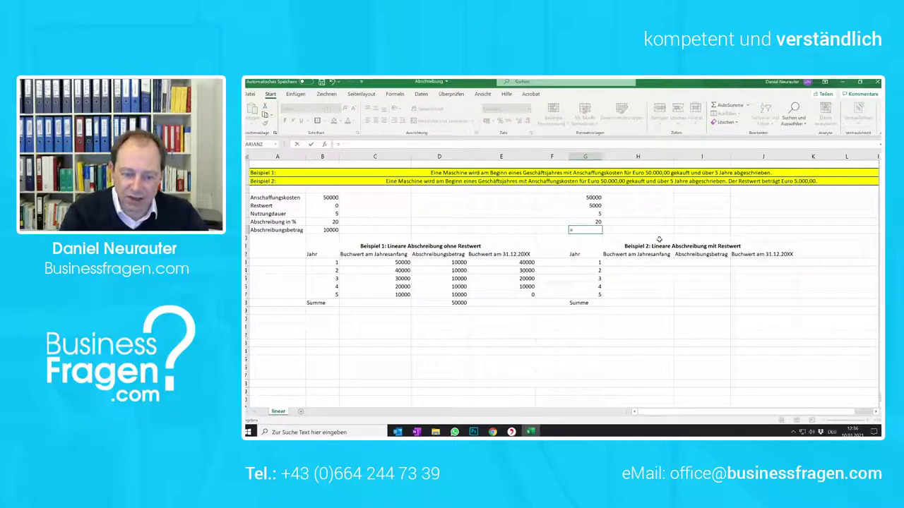
{"action": "left_click", "coordinate": [590, 200]}
{"action": "type", "text": "-"}
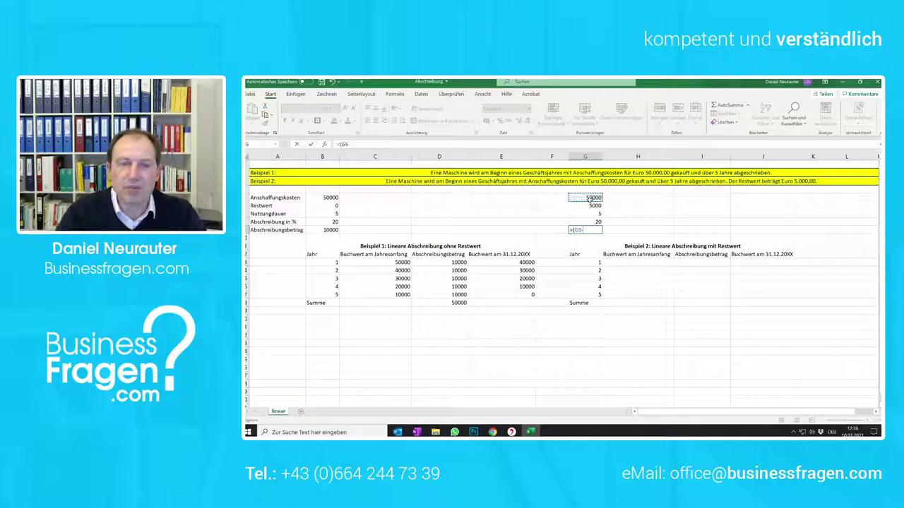
{"action": "left_click", "coordinate": [579, 207]}
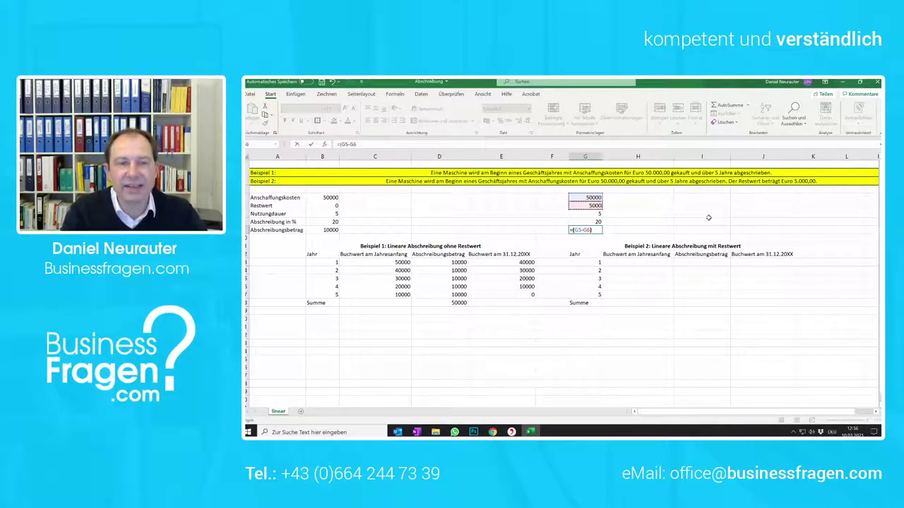
{"action": "type", "text": ")"}
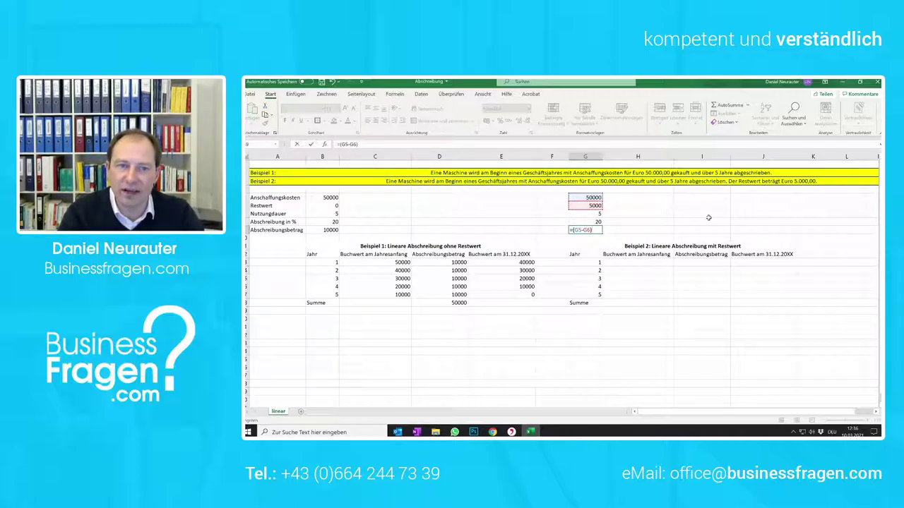
{"action": "type", "text": "/"}
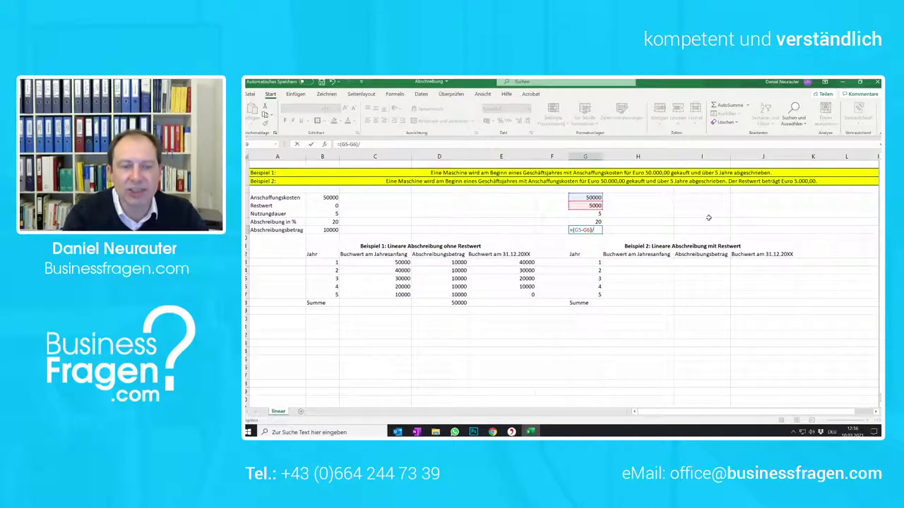
{"action": "type", "text": "5"}
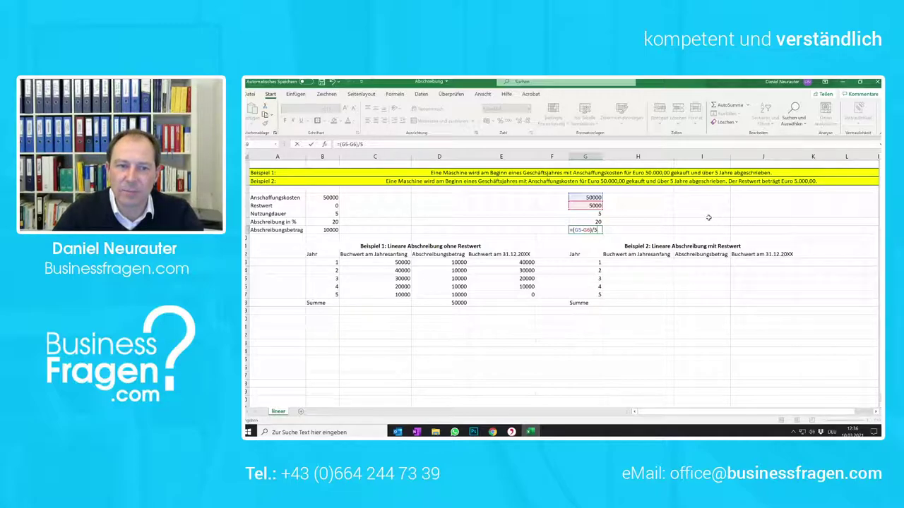
{"action": "key", "text": "Return"}
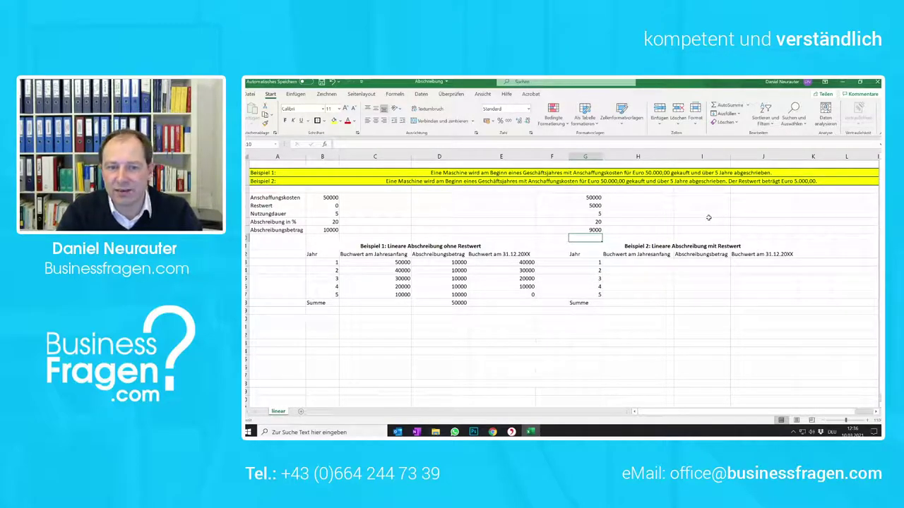
- Fill Example 2's year 1: opening 50000, depreciation 9000, closing 41000
{"action": "left_click", "coordinate": [636, 262]}
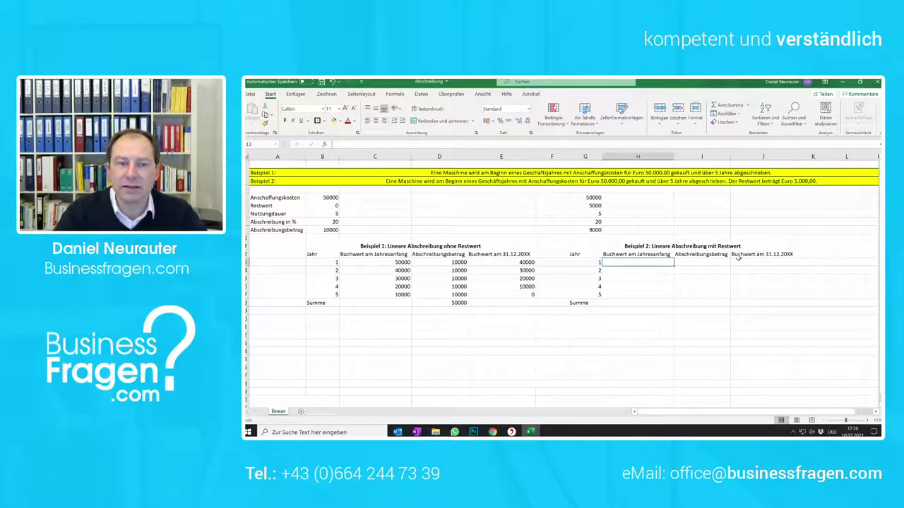
{"action": "type", "text": "50000"}
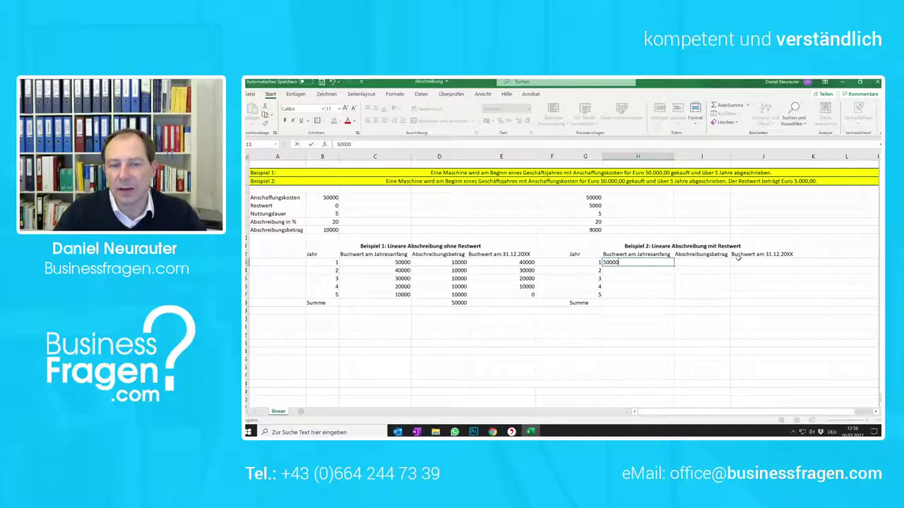
{"action": "key", "text": "Tab"}
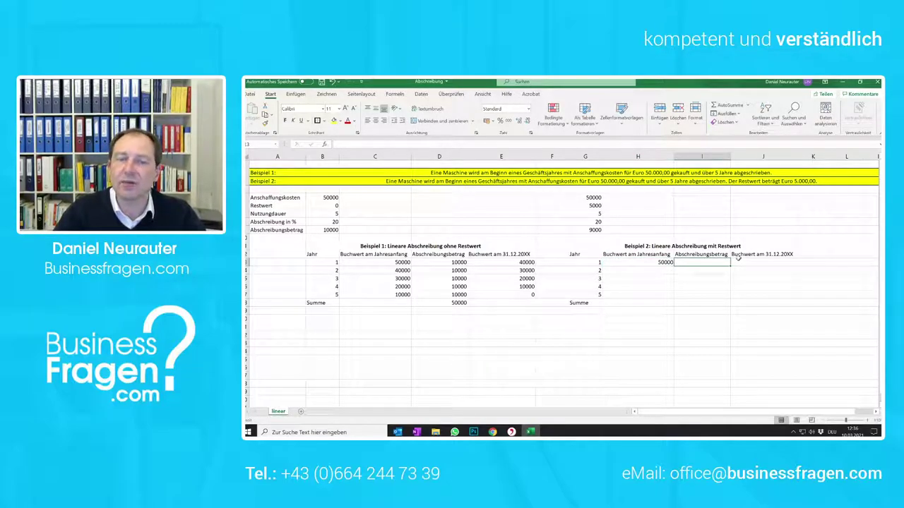
{"action": "type", "text": "90000"}
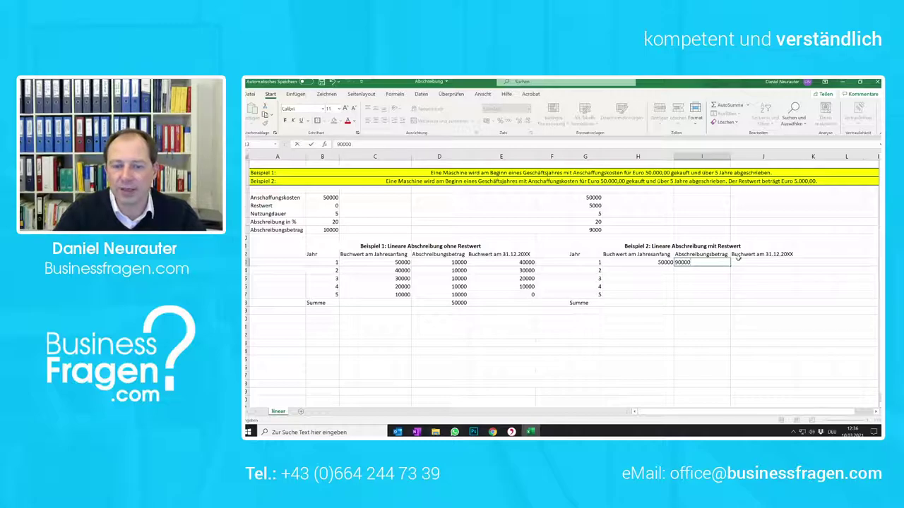
{"action": "key", "text": "BackSpace"}
{"action": "key", "text": "Tab"}
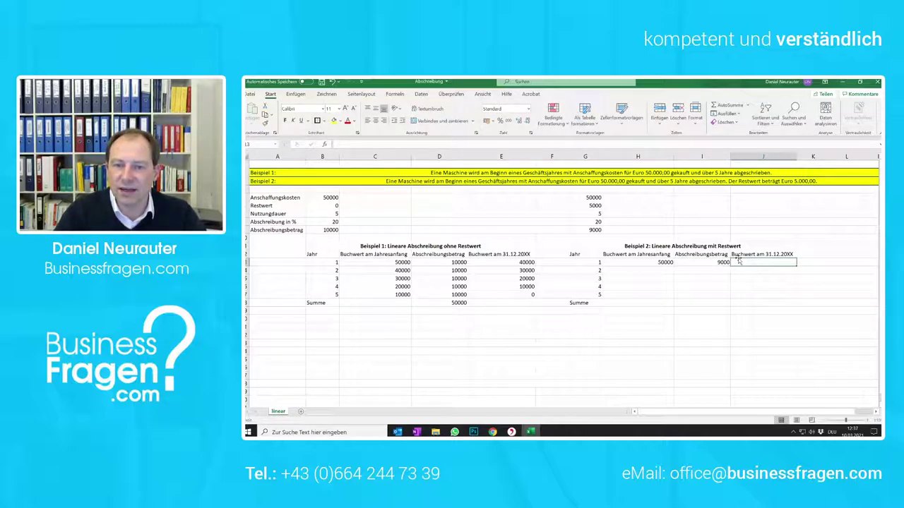
{"action": "type", "text": "411"}
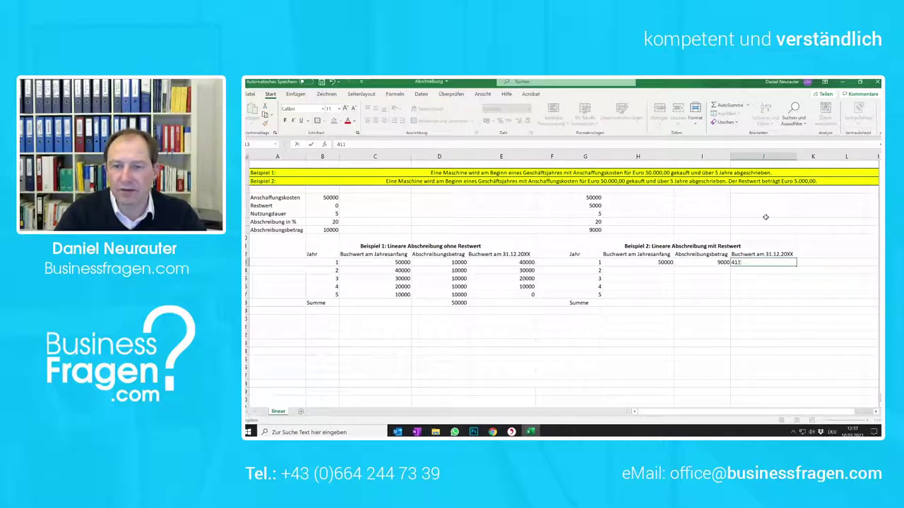
{"action": "type", "text": "00"}
{"action": "key", "text": "Return"}
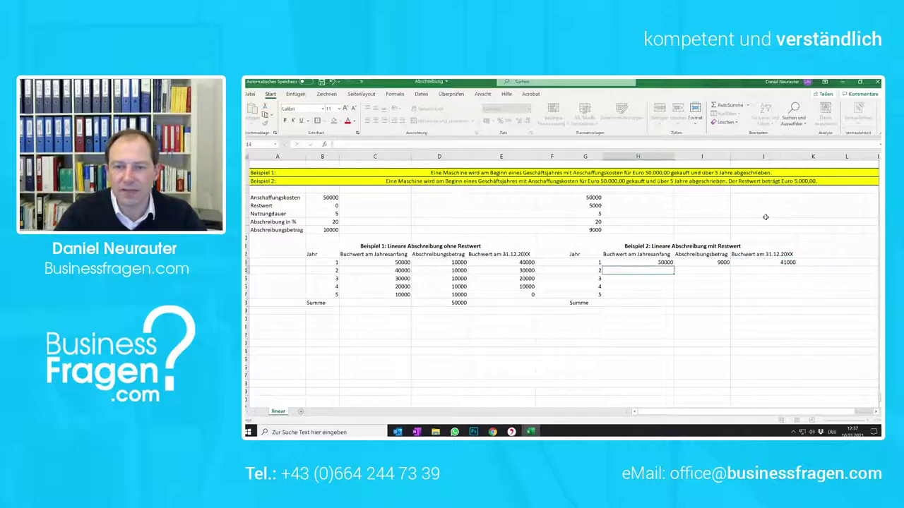
- Fill year 2: opening 41000, depreciation entered as 90000, closing 32000
{"action": "type", "text": "41000"}
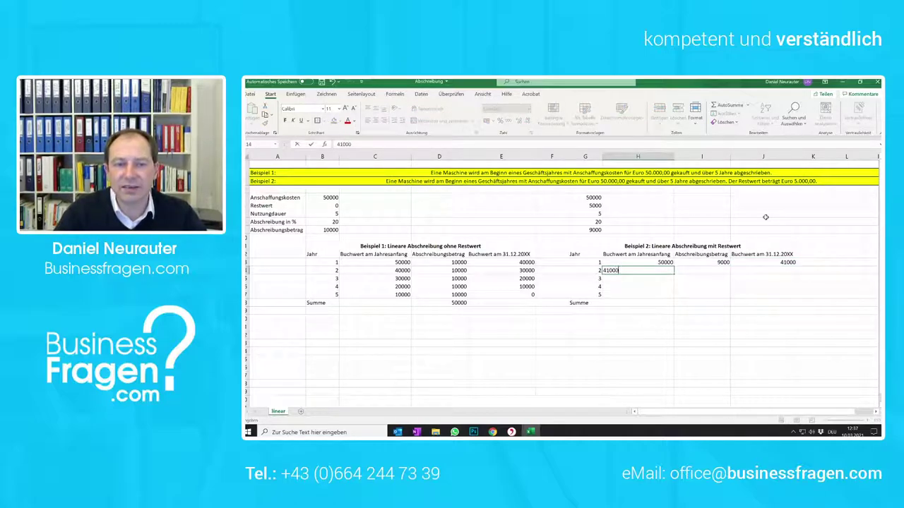
{"action": "key", "text": "Tab"}
{"action": "type", "text": "9"}
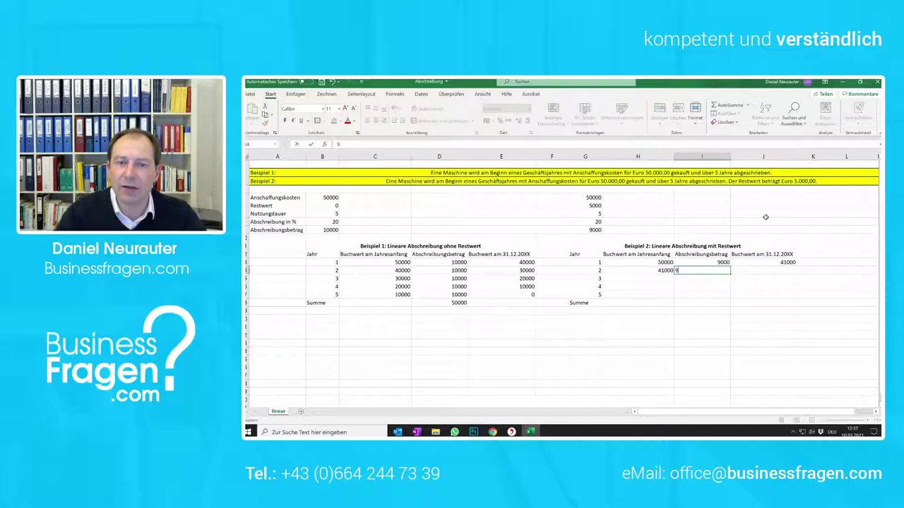
{"action": "type", "text": "0000"}
{"action": "key", "text": "Tab"}
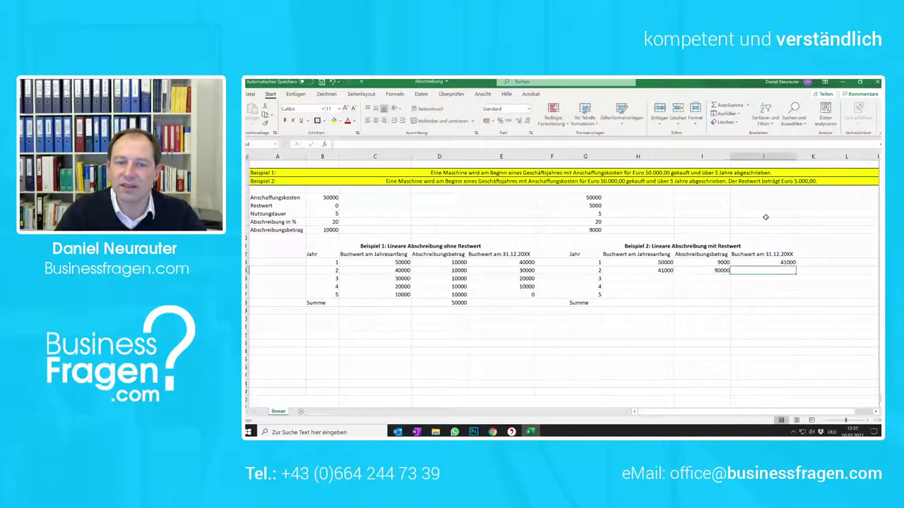
{"action": "type", "text": "3"}
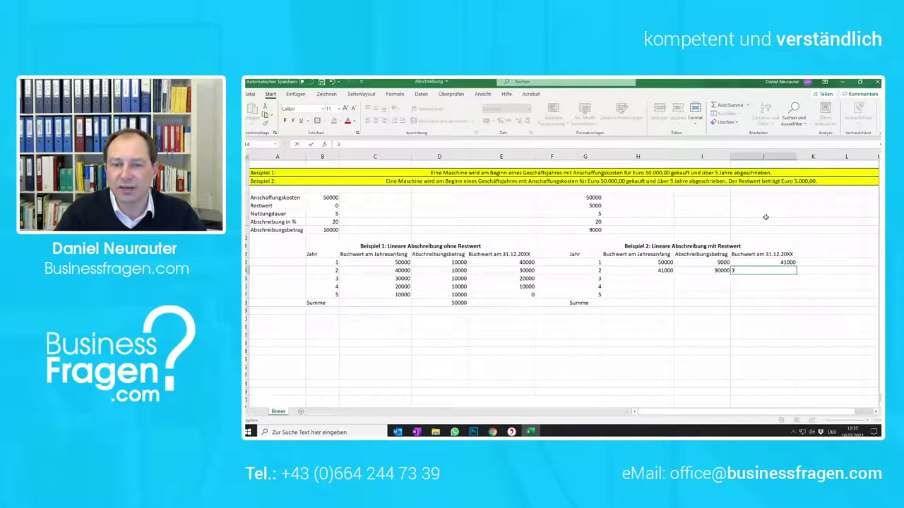
{"action": "type", "text": "2000"}
{"action": "key", "text": "Return"}
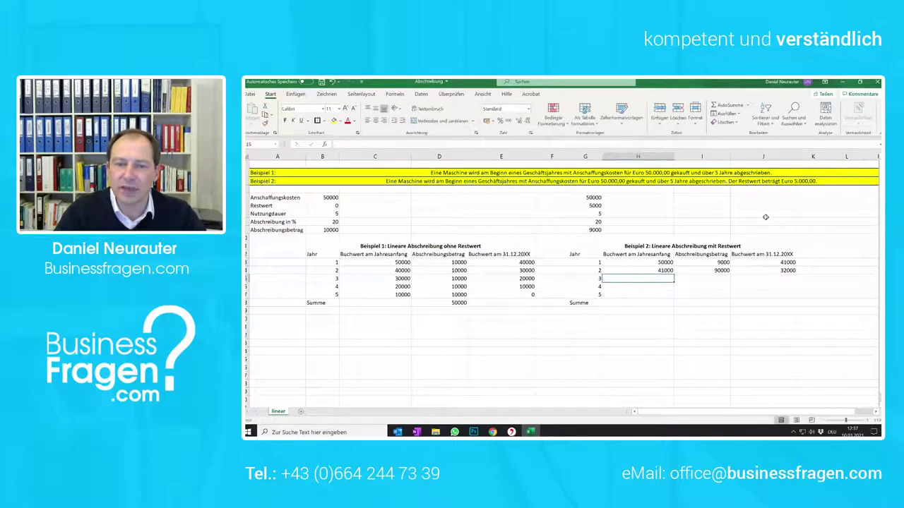
{"action": "type", "text": "32000"}
- Fill year 3 with 9000 depreciation and 23000 closing, and year 4 with 23000 opening and 9000 depreciation
{"action": "key", "text": "Tab"}
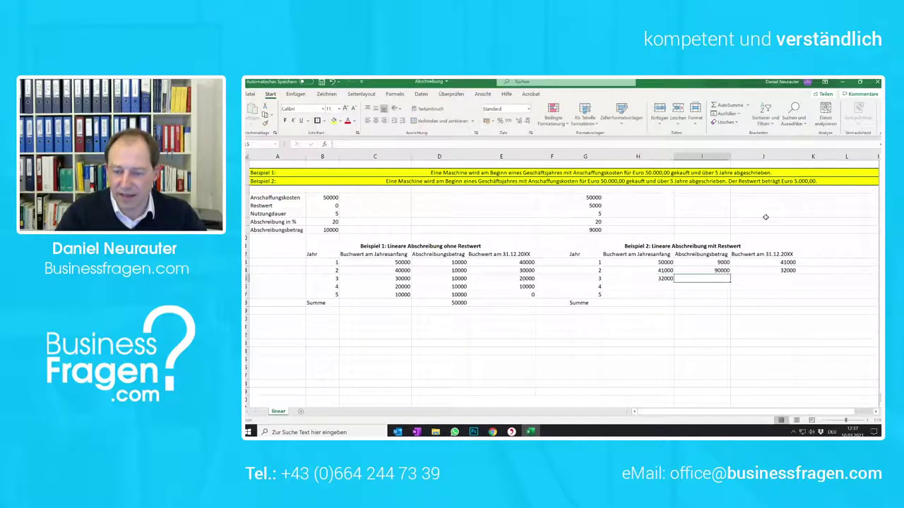
{"action": "type", "text": "9000"}
{"action": "key", "text": "Tab"}
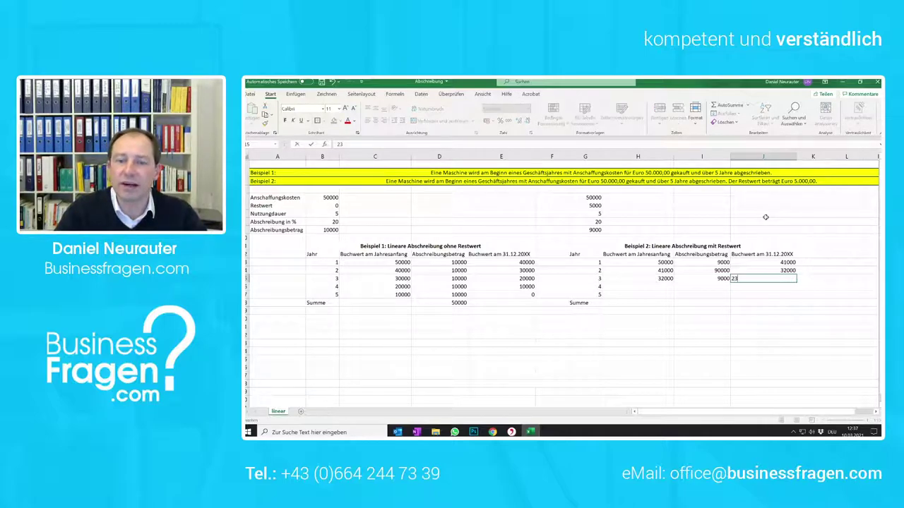
{"action": "type", "text": "23000"}
{"action": "key", "text": "Return"}
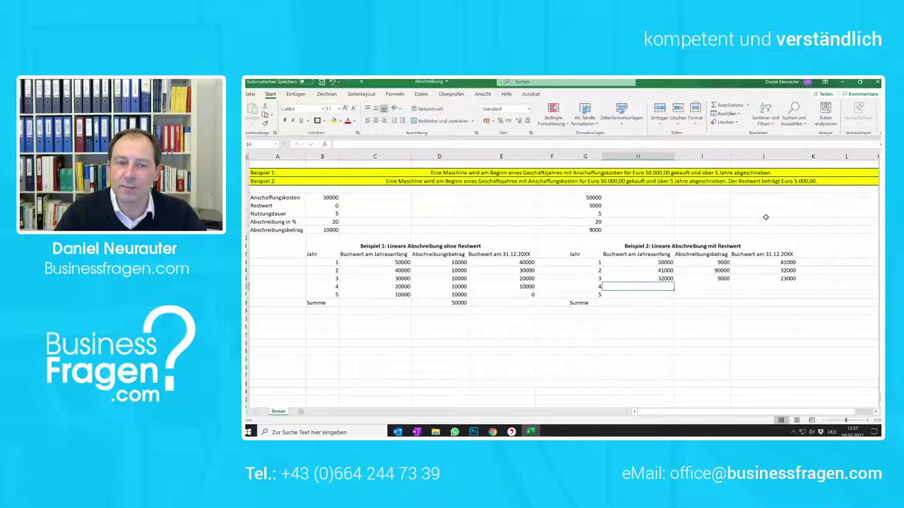
{"action": "type", "text": "23000"}
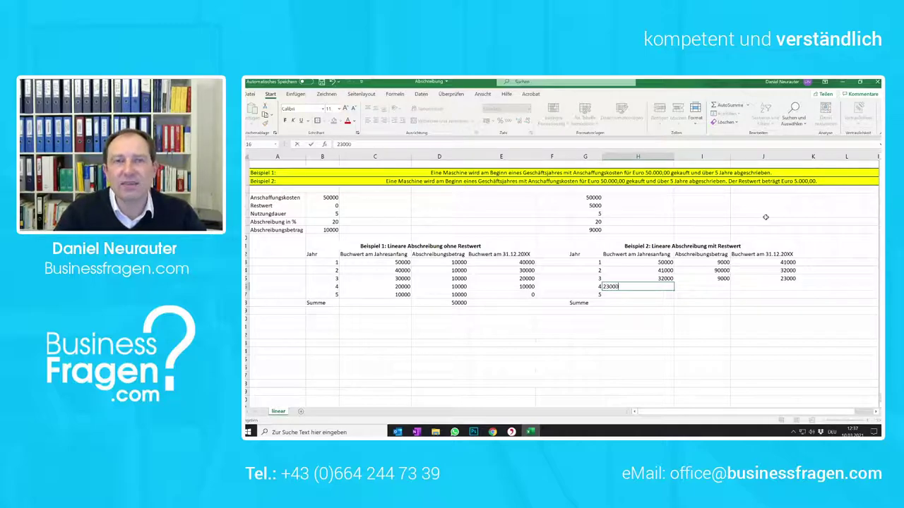
{"action": "key", "text": "Tab"}
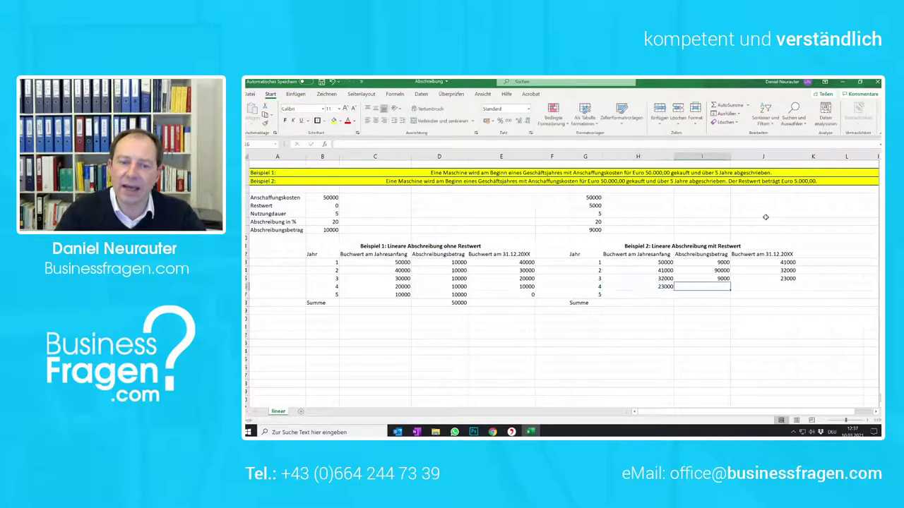
{"action": "type", "text": "9000"}
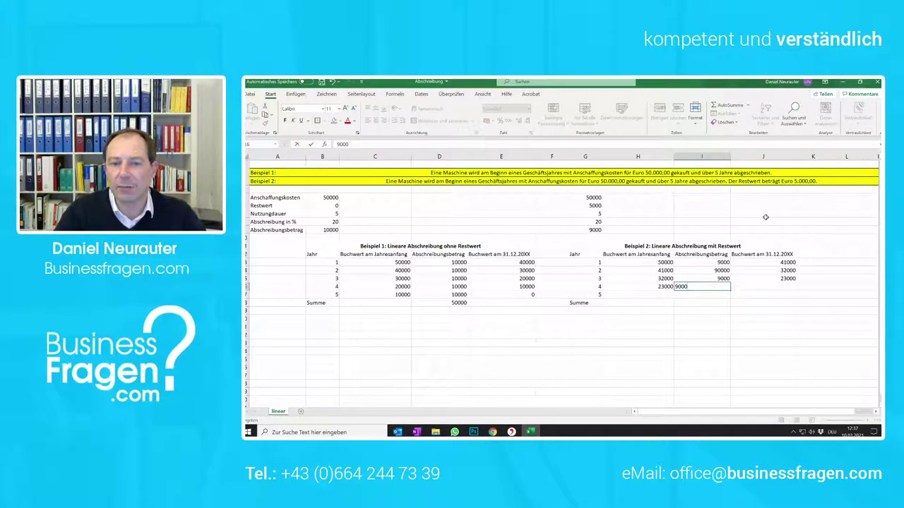
{"action": "key", "text": "Tab"}
- Correct year 2's depreciation to 9000 and enter 14000 as year 4's closing book value
{"action": "left_click", "coordinate": [709, 270]}
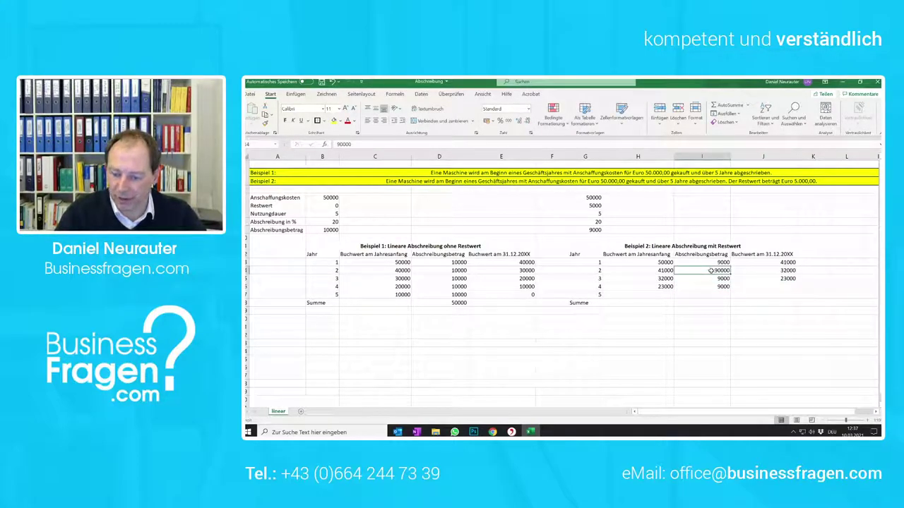
{"action": "type", "text": "9000"}
{"action": "left_click", "coordinate": [697, 278]}
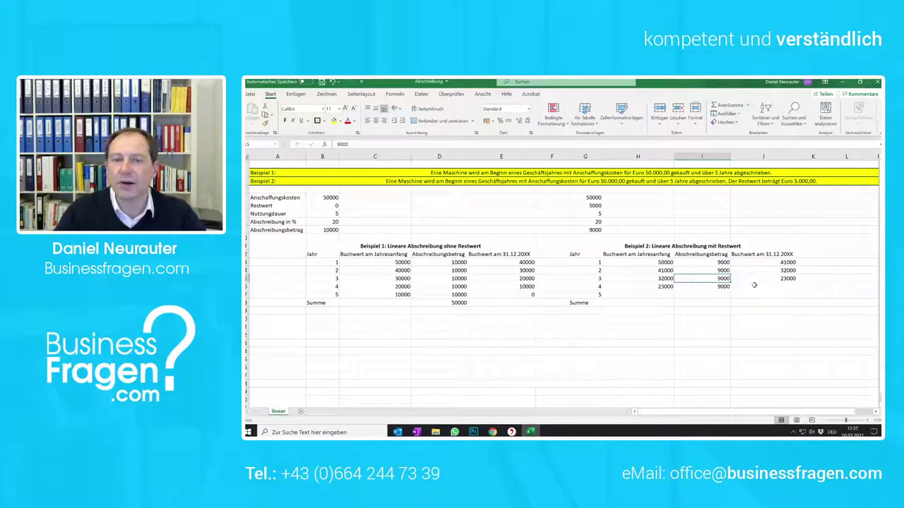
{"action": "left_click", "coordinate": [753, 286]}
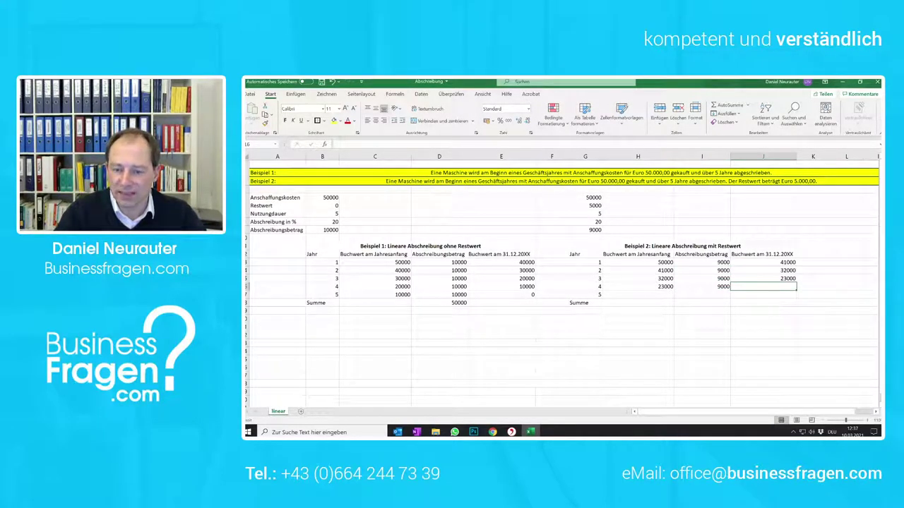
{"action": "type", "text": "14000"}
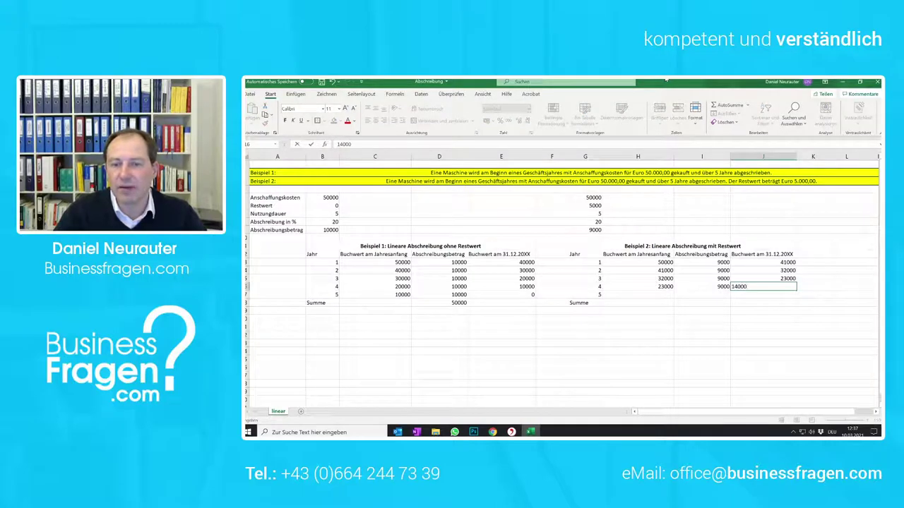
{"action": "key", "text": "Return"}
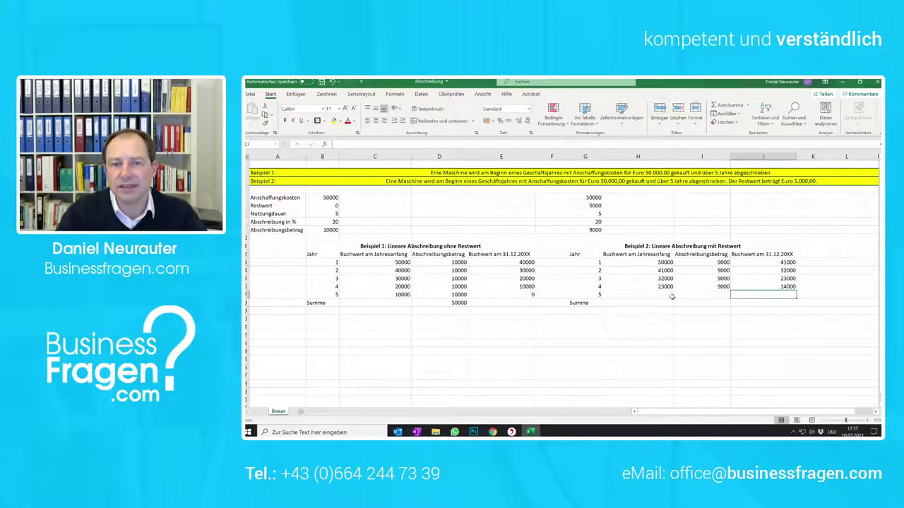
- Fill year 5 with 14000 opening value, 9000 depreciation and 5000 closing value
{"action": "left_click", "coordinate": [657, 295]}
{"action": "type", "text": "140"}
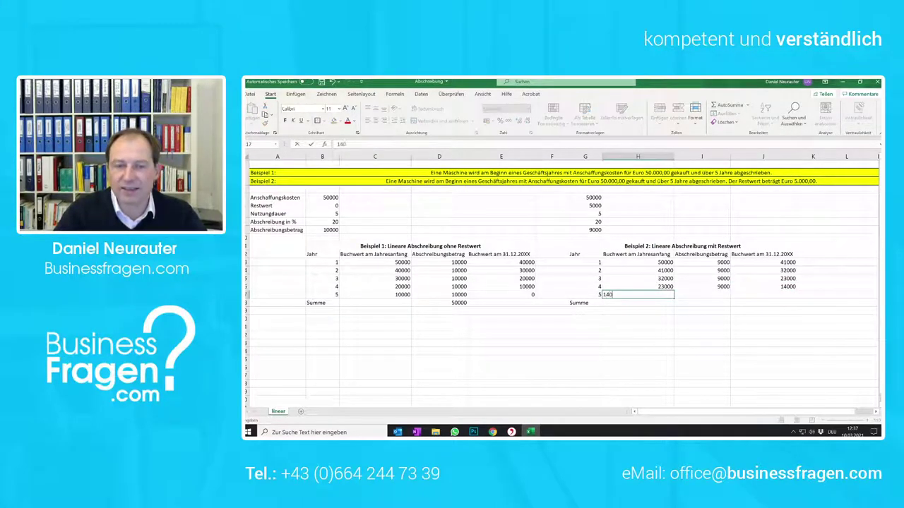
{"action": "type", "text": "00"}
{"action": "key", "text": "Tab"}
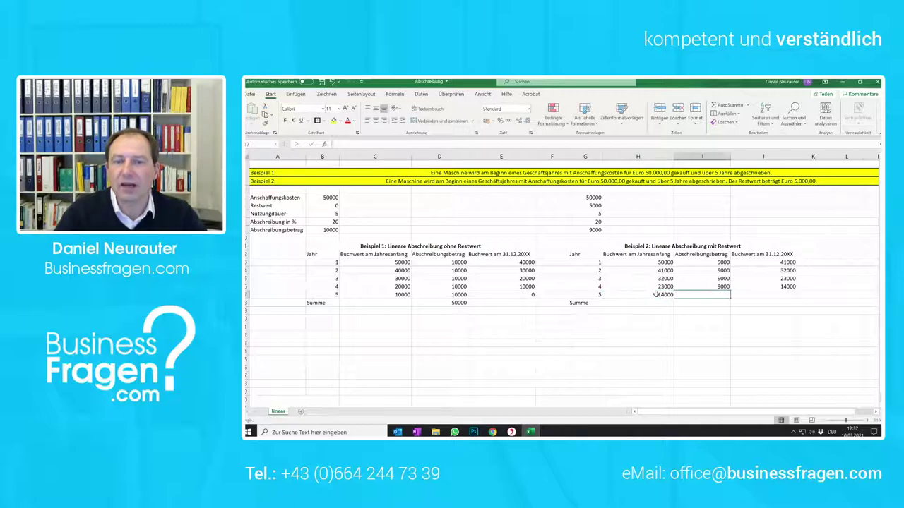
{"action": "type", "text": "9"}
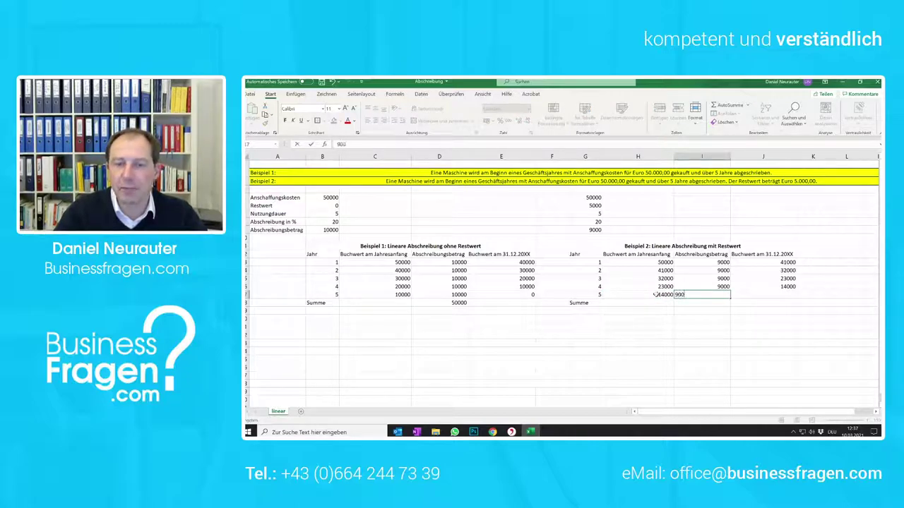
{"action": "type", "text": "00"}
{"action": "key", "text": "Tab"}
{"action": "type", "text": "5"}
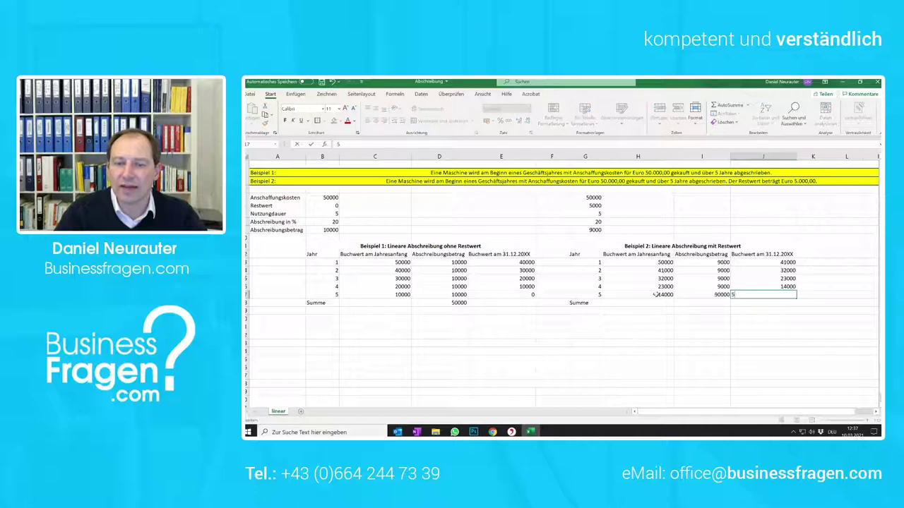
{"action": "key", "text": "shift+Tab"}
{"action": "type", "text": "90"}
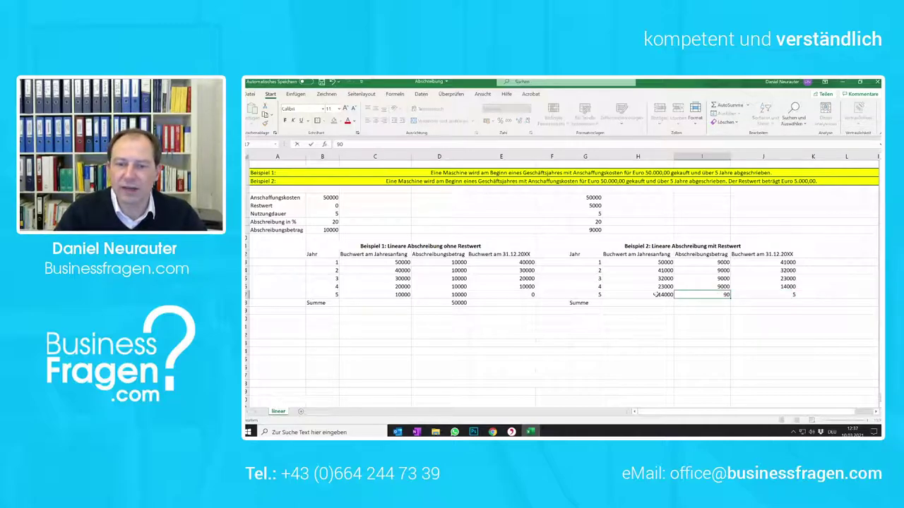
{"action": "key", "text": "Tab"}
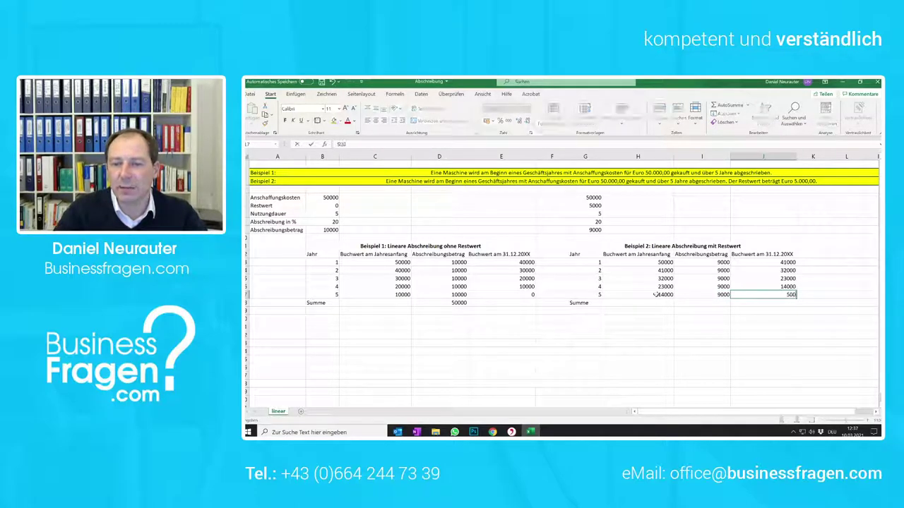
{"action": "type", "text": "000"}
{"action": "key", "text": "Return"}
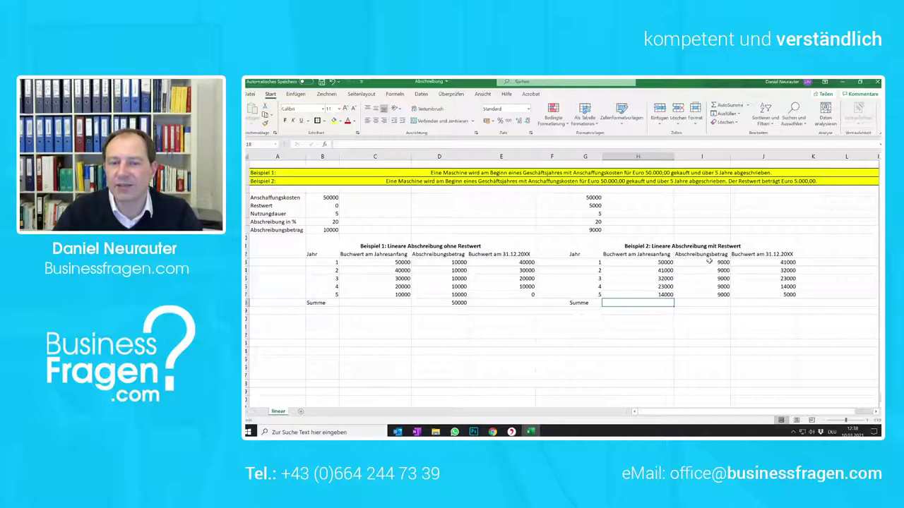
- AutoSum Example 2's depreciation cells into the empty Summe cell, giving 45000
{"action": "left_click_drag", "start_coordinate": [708, 262], "coordinate": [707, 302]}
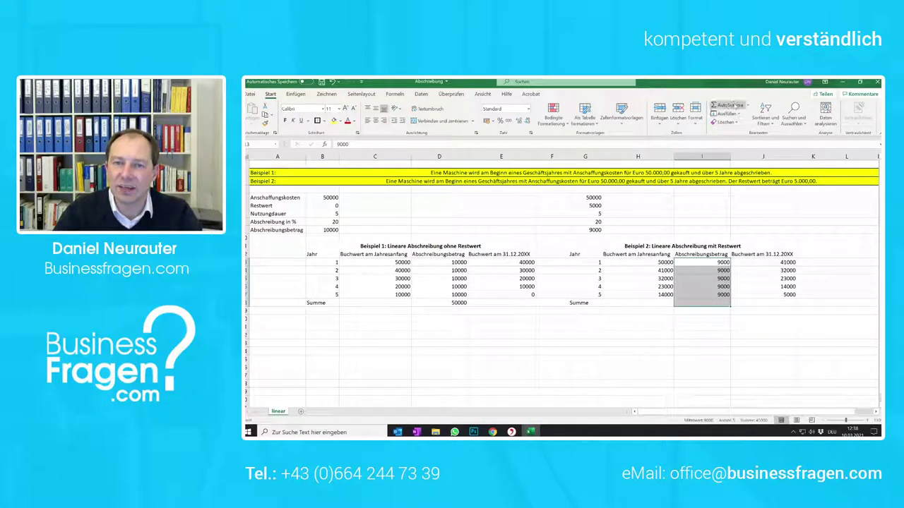
{"action": "left_click", "coordinate": [730, 104]}
{"action": "left_click", "coordinate": [703, 359]}
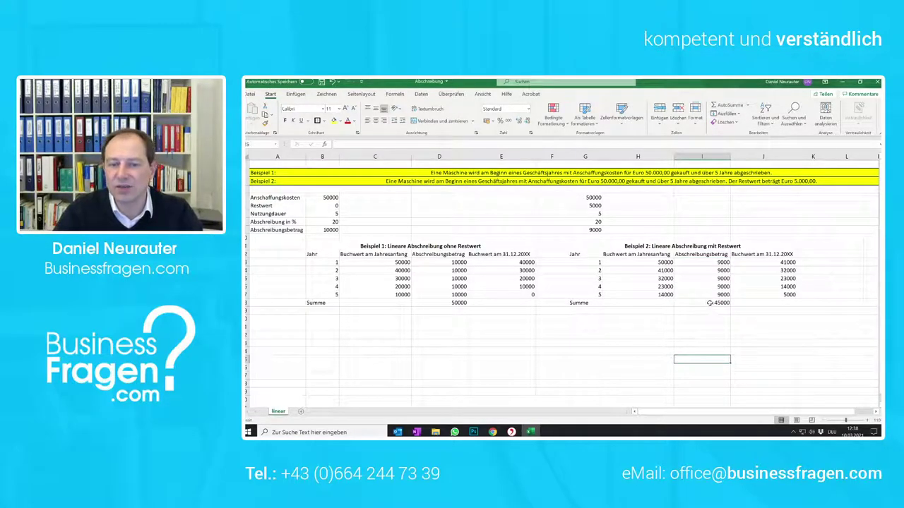
{"action": "left_click", "coordinate": [709, 302]}
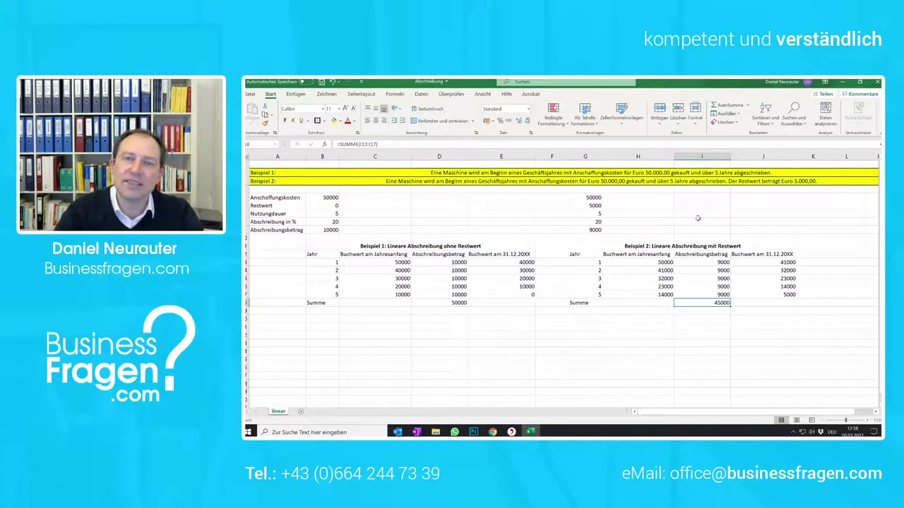
{"action": "left_click", "coordinate": [643, 327]}
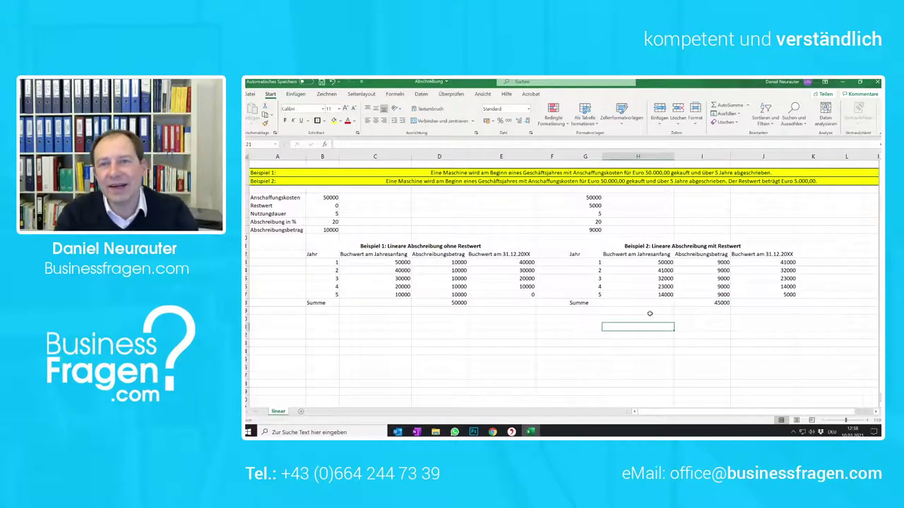